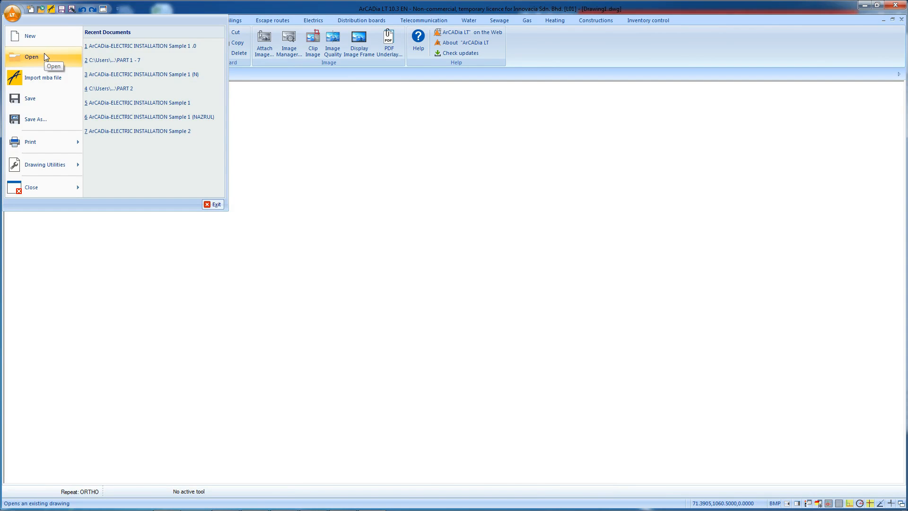
Open the drawing ArCADia-WATER SUPPLY INSTALLATIONS Sample 1 from the Samples folder
click(44, 55)
click(411, 176)
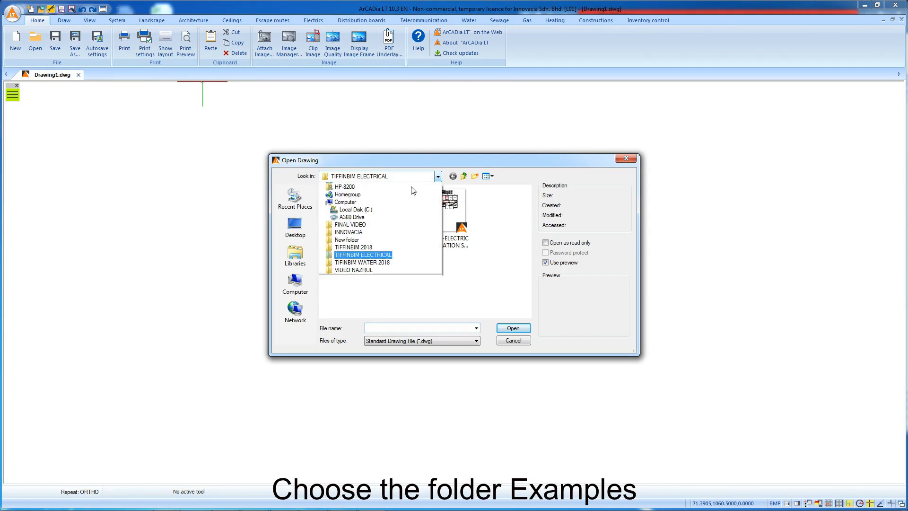
click(364, 246)
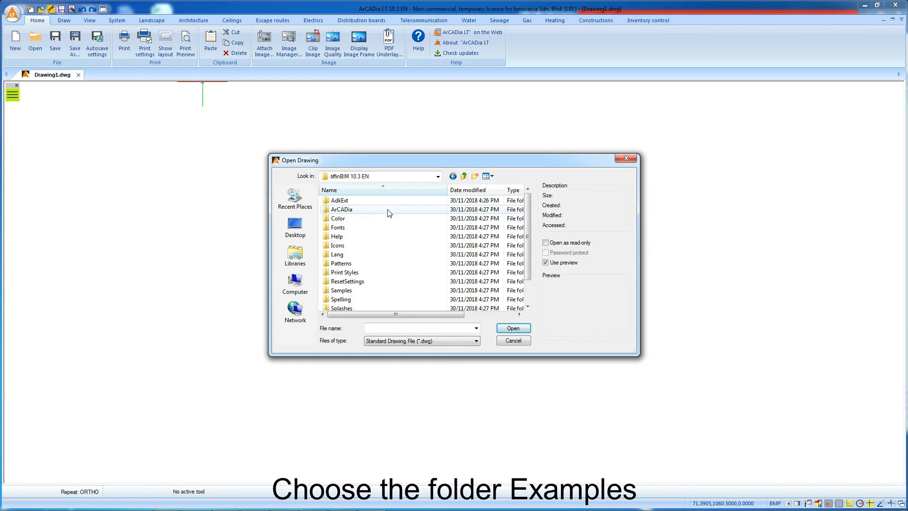
scroll(393, 227, down, 1)
double_click(348, 263)
scroll(412, 285, down, 5)
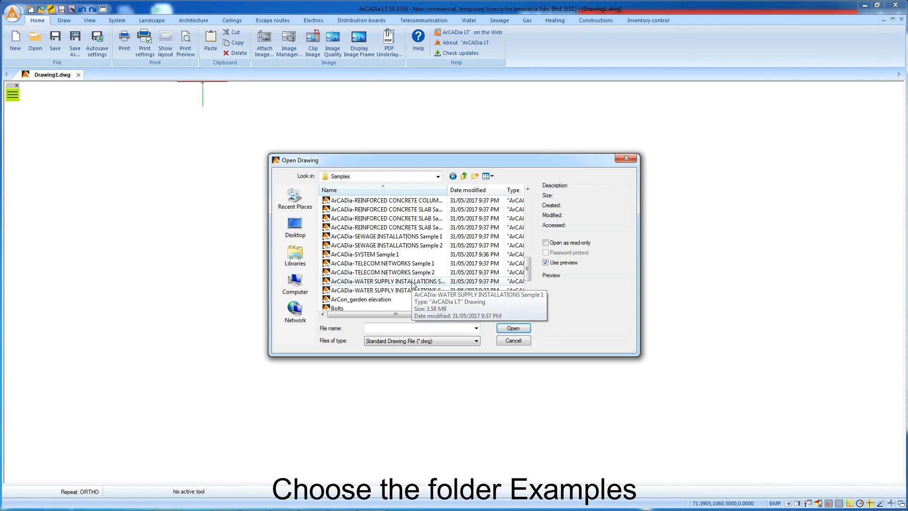
click(413, 282)
click(514, 328)
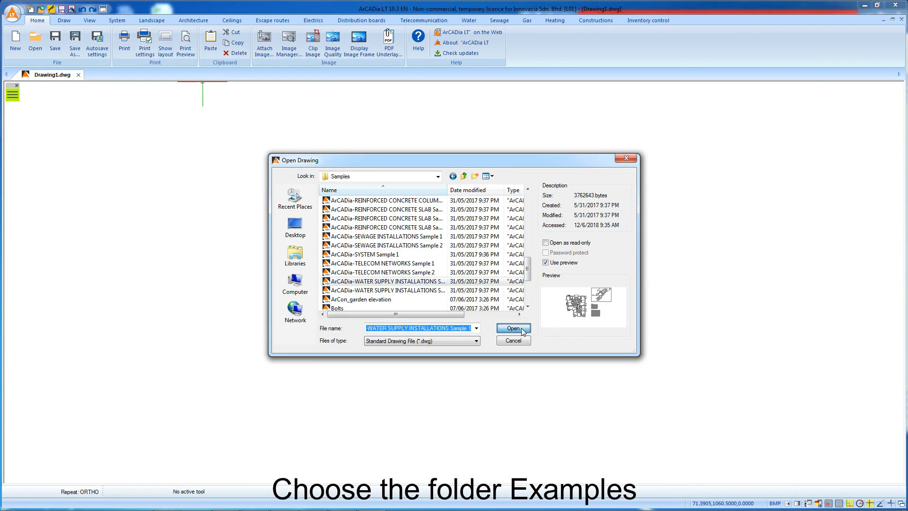
click(488, 283)
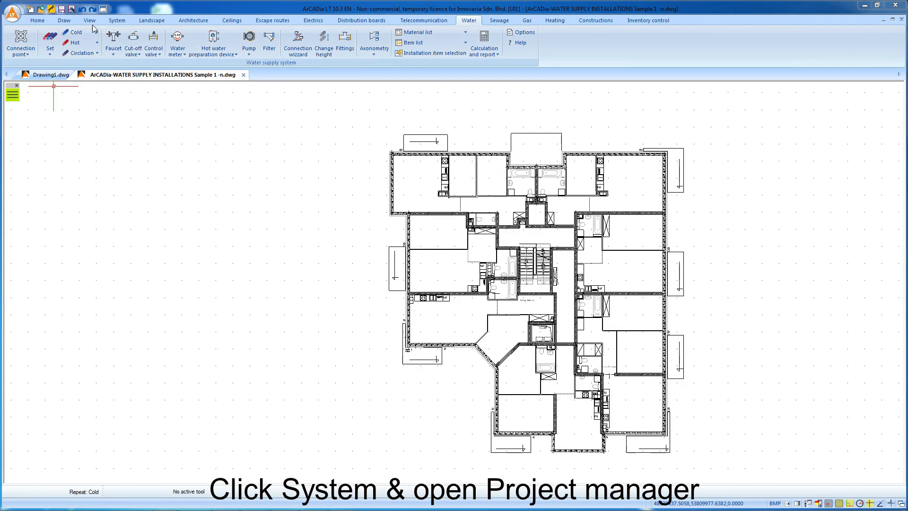
Open the Project Manager for the building drawing
click(117, 20)
click(16, 46)
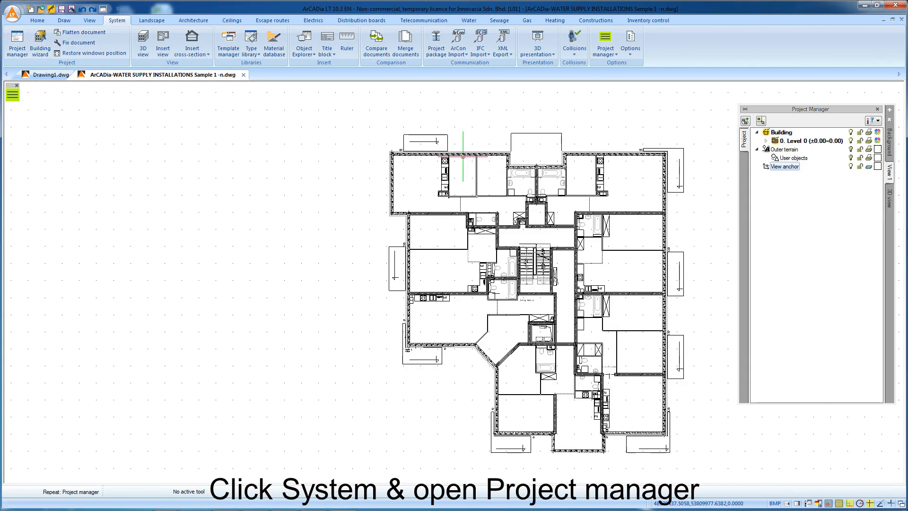
Insert a water installation connection point at level -120 cm in the upper-right corner of the upper-right apartment's room
scroll(649, 179, up, 5)
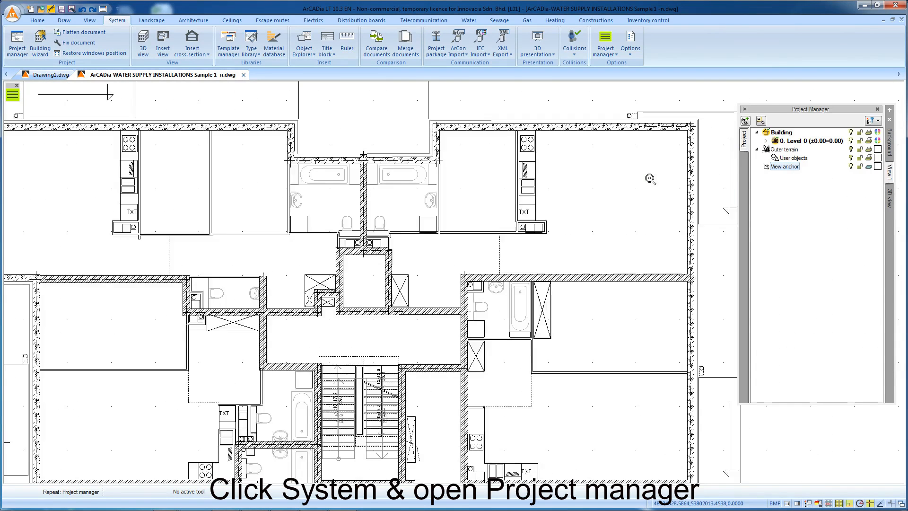
click(469, 20)
click(21, 43)
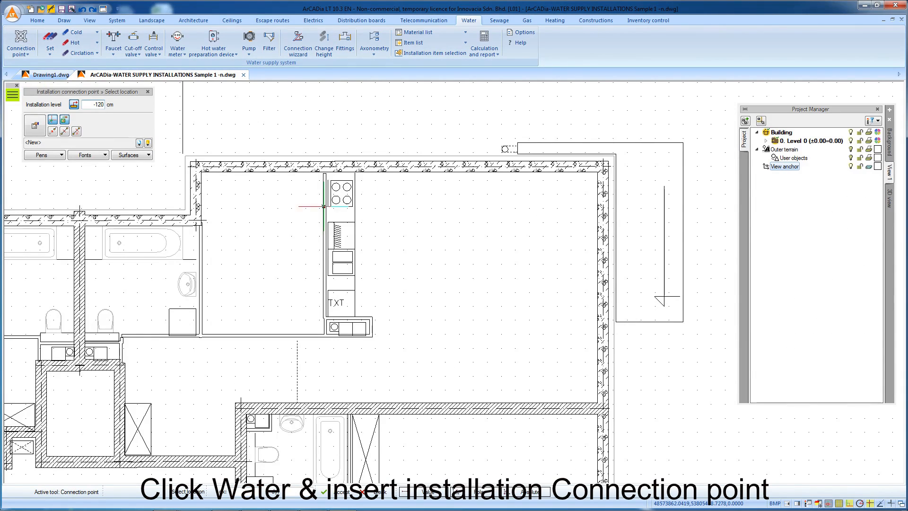
scroll(577, 187, up, 3)
click(582, 184)
Draw a cold water pipe from connection point P1 left along the upper wall, down beside the kitchen units and a short way right
scroll(547, 222, down, 5)
click(96, 33)
click(91, 47)
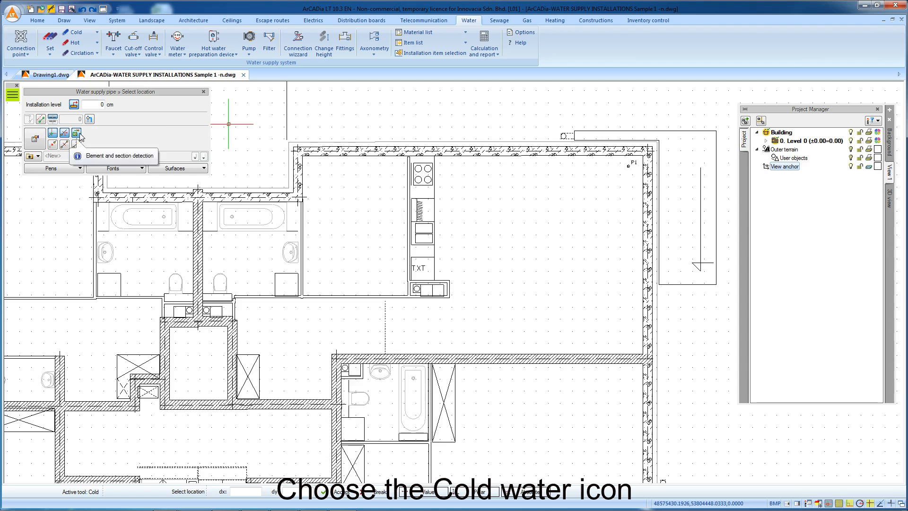
scroll(629, 171, up, 5)
click(622, 167)
scroll(514, 165, down, 2)
middle_drag(460, 178, 606, 101)
click(247, 90)
click(247, 368)
click(333, 366)
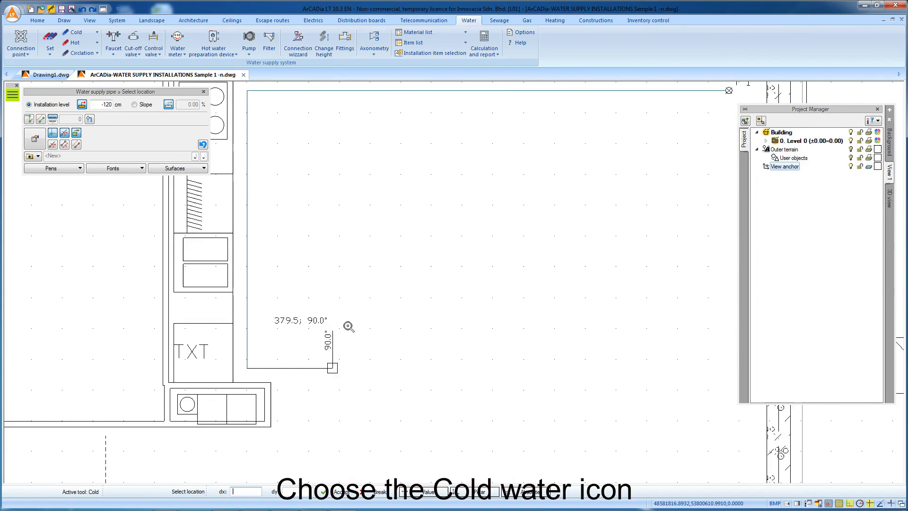
middle_drag(337, 338, 341, 366)
key(Escape)
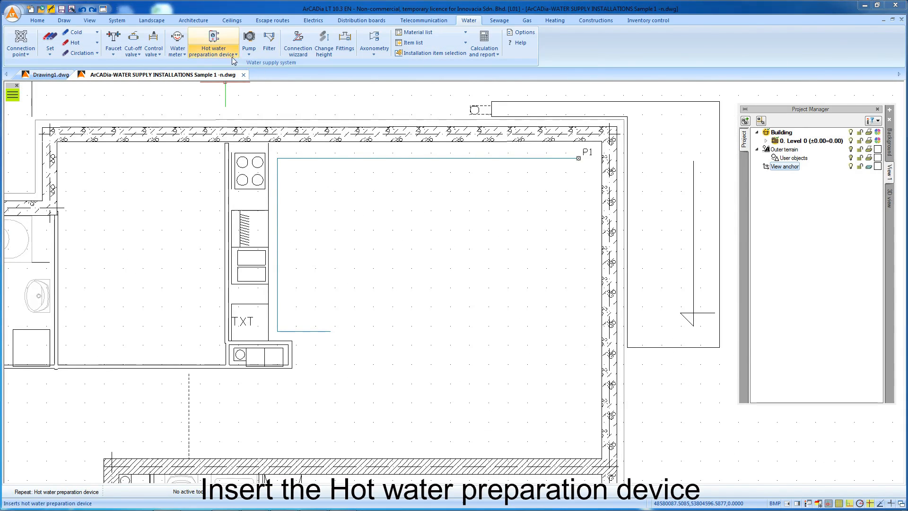
Insert a hot water preparation device at the free end of the cold water pipe beside the kitchen units
click(225, 55)
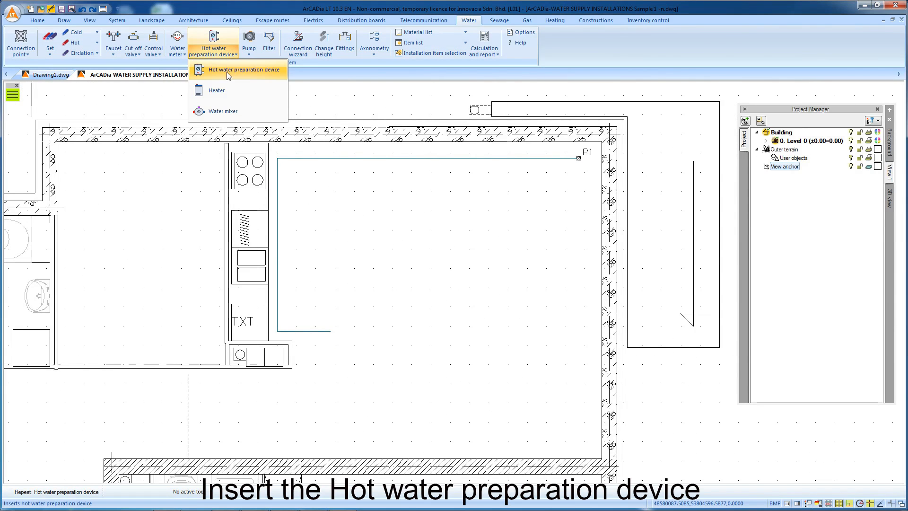
click(226, 71)
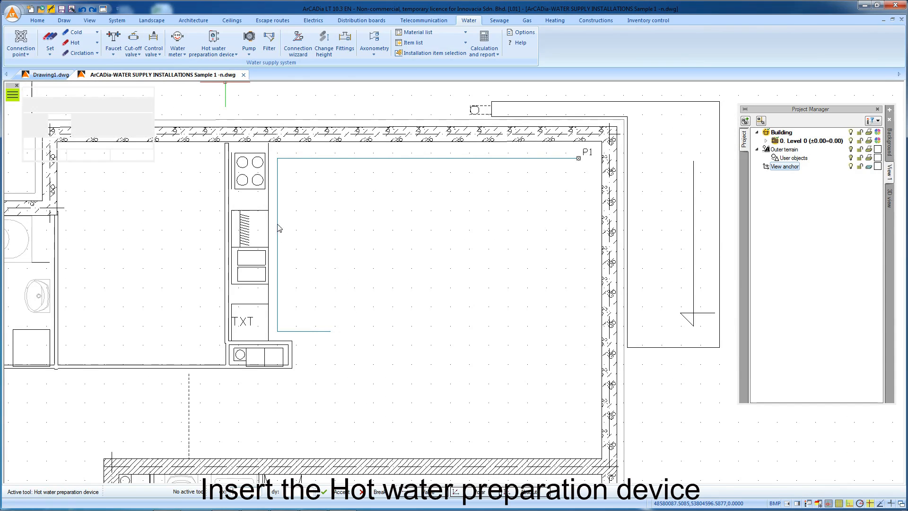
click(330, 331)
click(332, 341)
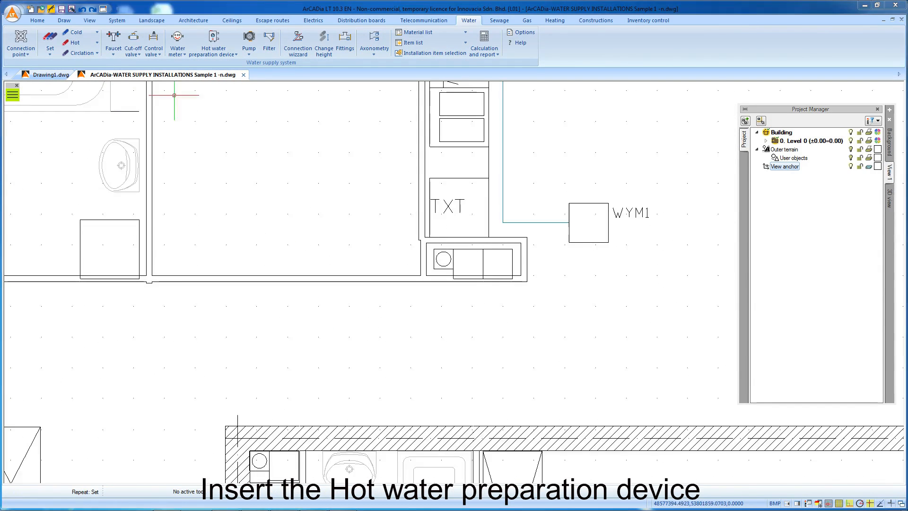
Draw a parallel set of cold, hot and circulation pipes at -120 cm from device WYM1 down, left, and down to the bathroom wall
click(50, 53)
click(52, 69)
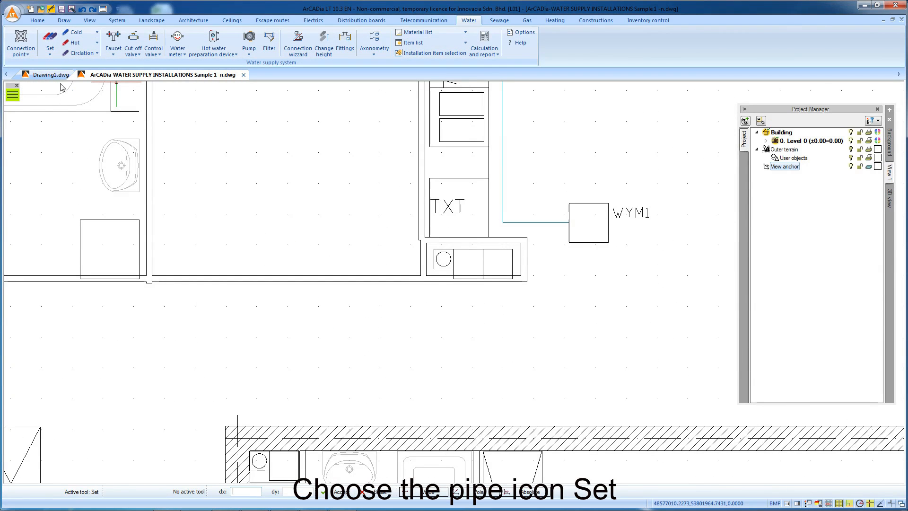
click(35, 151)
click(583, 244)
click(416, 276)
click(418, 301)
click(527, 333)
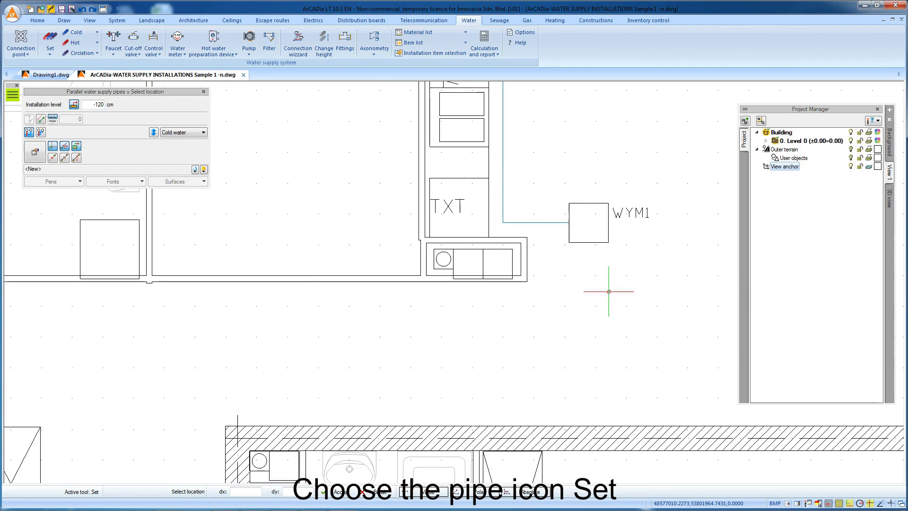
click(589, 249)
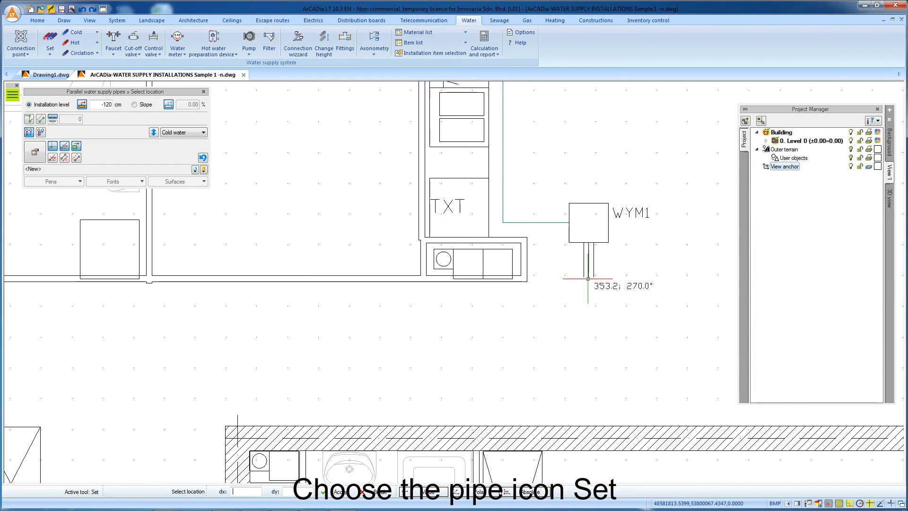
click(580, 295)
click(373, 296)
click(373, 437)
key(Escape)
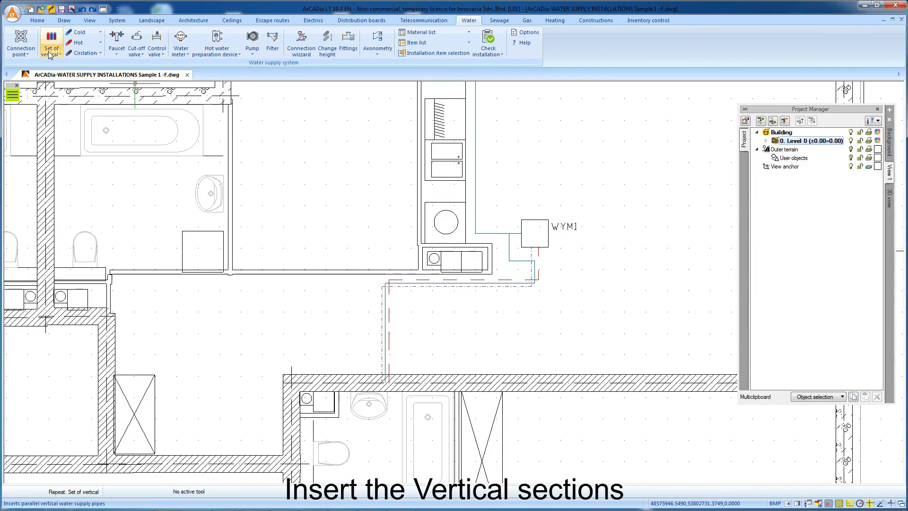
Set up a vertical set of parallel pipes and remove the circulation pipe, leaving only hot and cold water
click(51, 51)
click(67, 90)
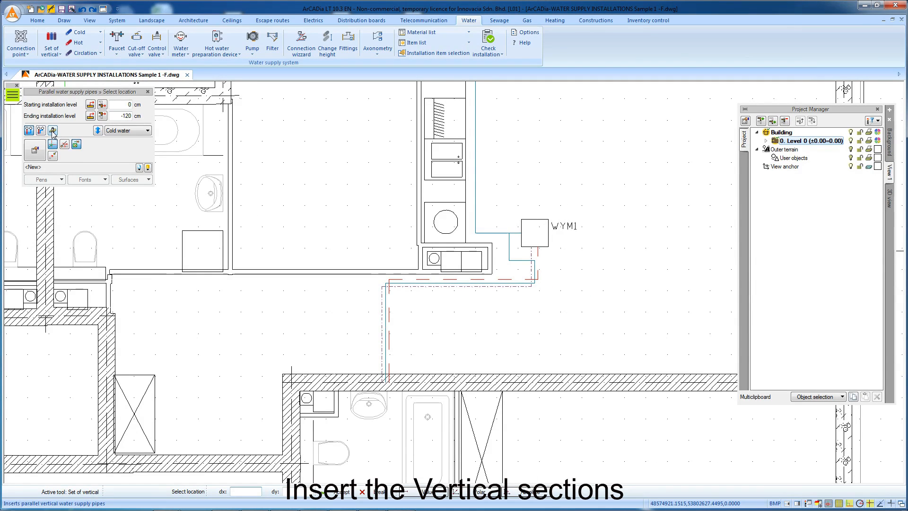
click(35, 149)
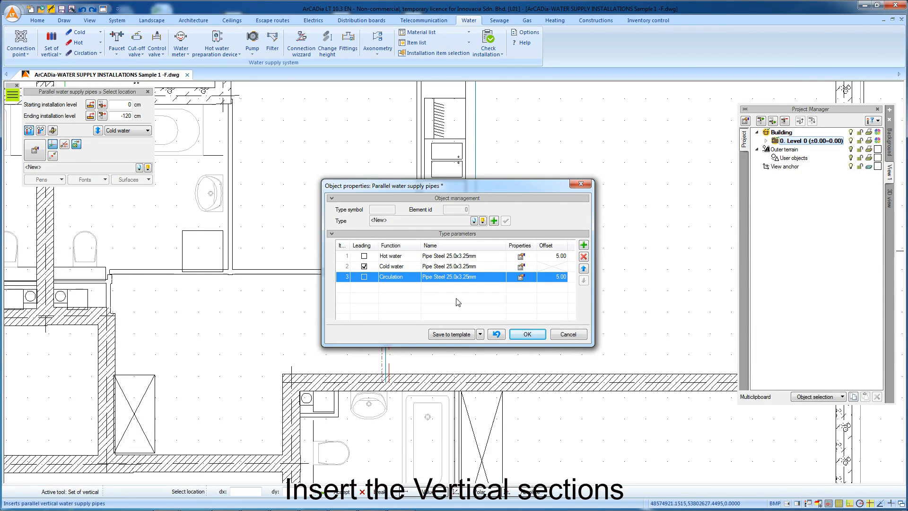
click(583, 257)
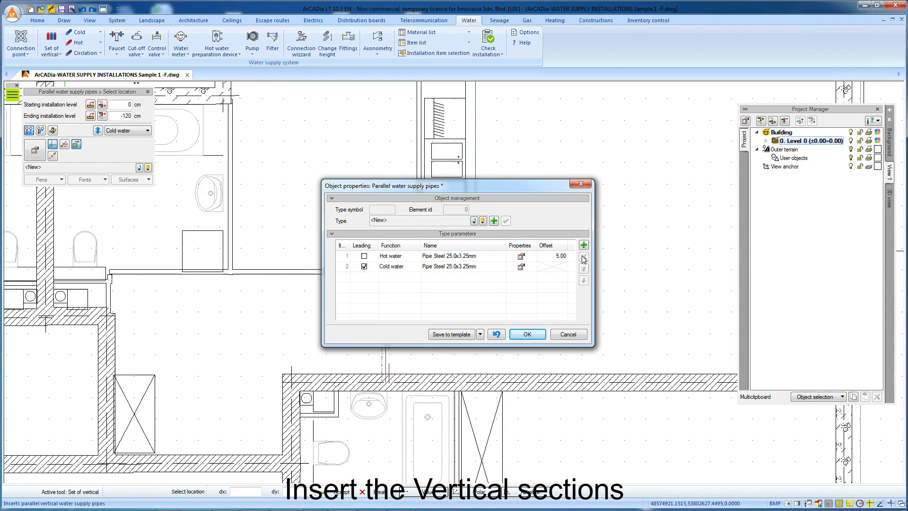
click(525, 335)
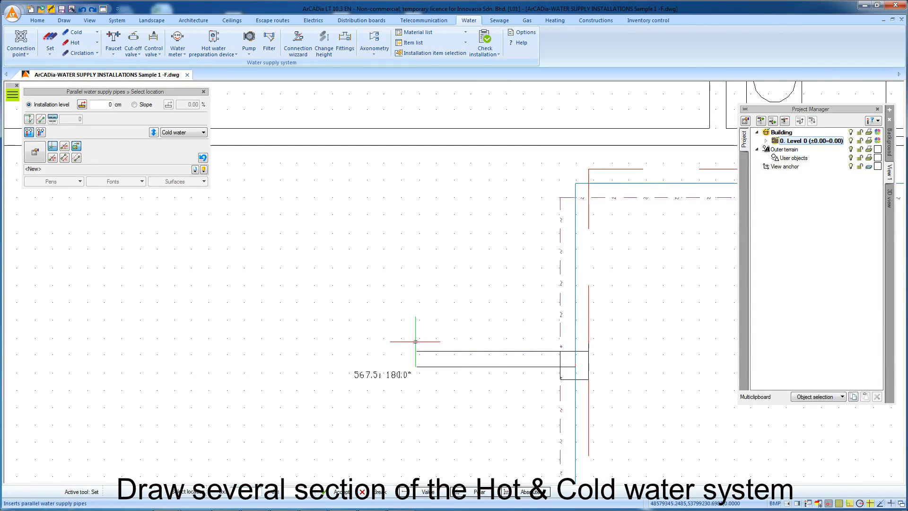
Draw parallel hot and cold water pipe sections at level 0 cm, branching from the pipe set to the upper bathroom's bathtub
scroll(416, 307, down, 2)
scroll(395, 346, up, 2)
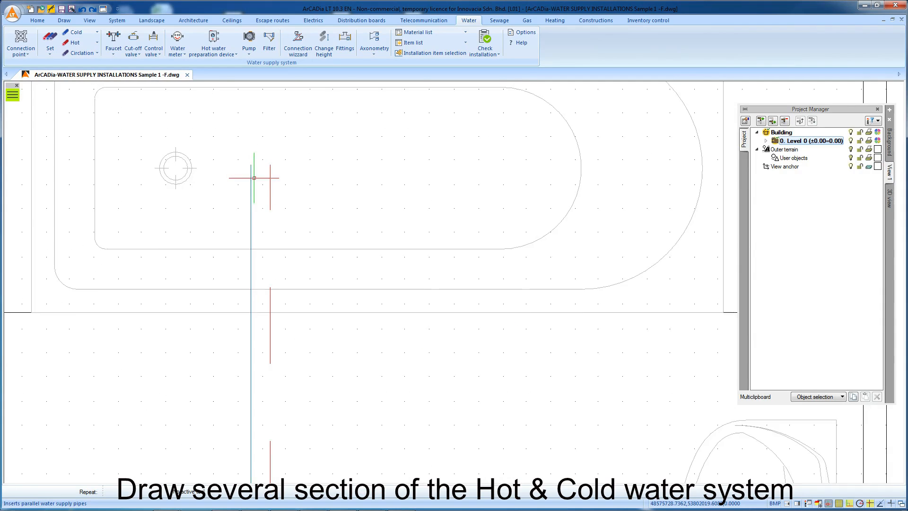
scroll(255, 179, down, 2)
middle_drag(293, 223, 283, 172)
scroll(284, 172, down, 1)
middle_drag(361, 231, 281, 236)
middle_drag(332, 249, 304, 305)
Draw a cold water pipe from the cold pipe below WYM1 left and up to the supply pipe feeding the device
click(97, 31)
click(78, 43)
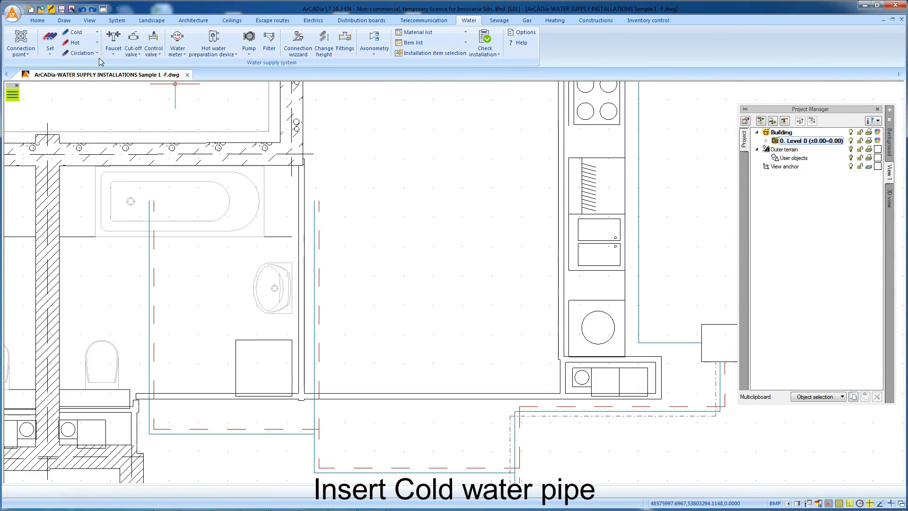
scroll(531, 308, up, 4)
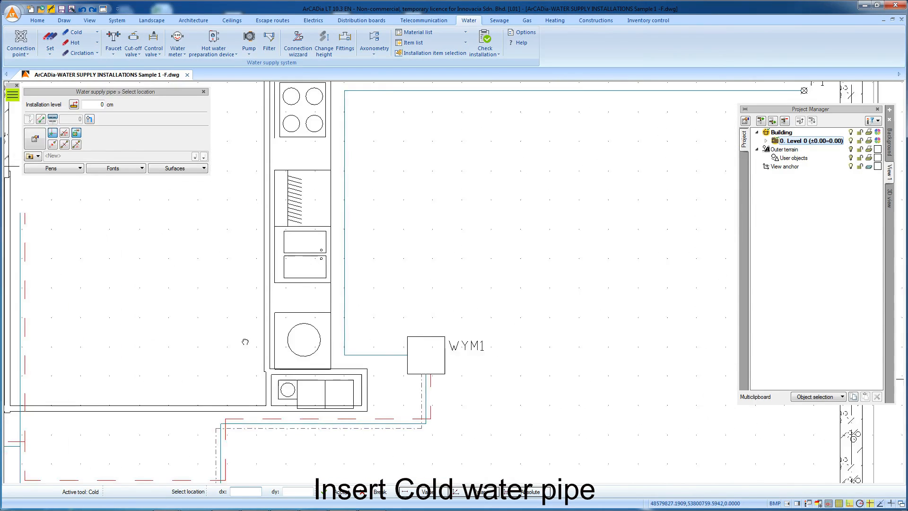
click(417, 324)
middle_drag(284, 315, 365, 335)
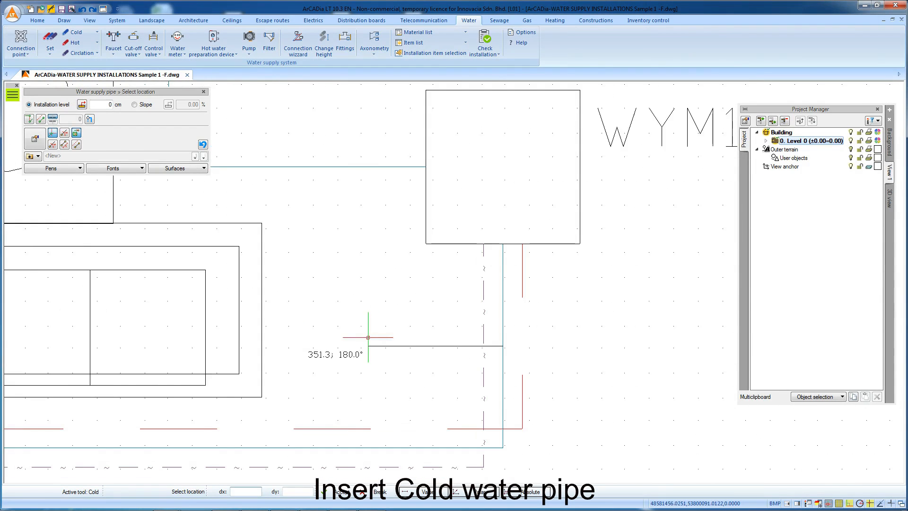
click(333, 346)
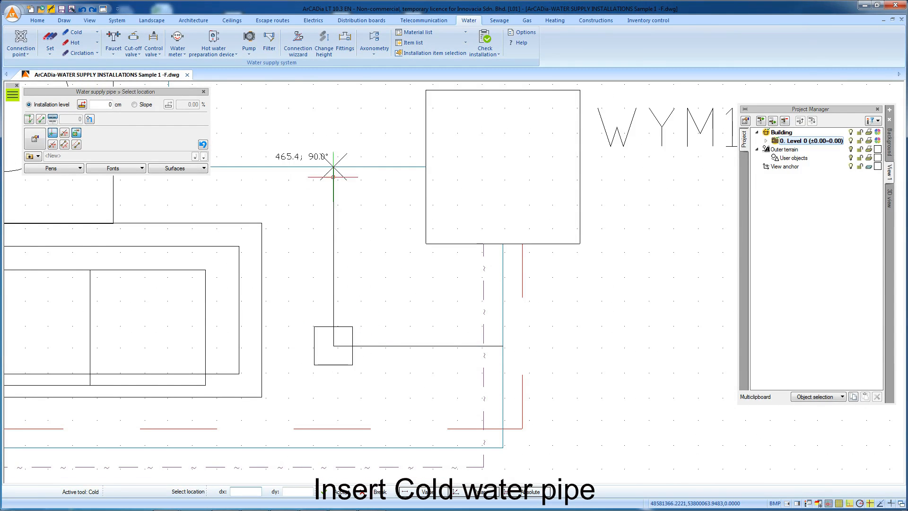
click(333, 166)
key(Escape)
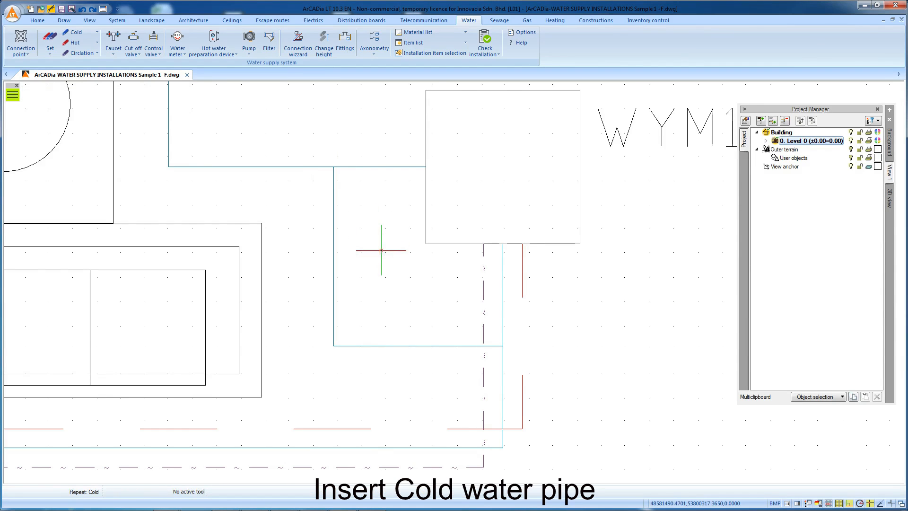
Delete the cold water pipe section running directly from the underside of WYM1 to the new pipe junction
click(502, 276)
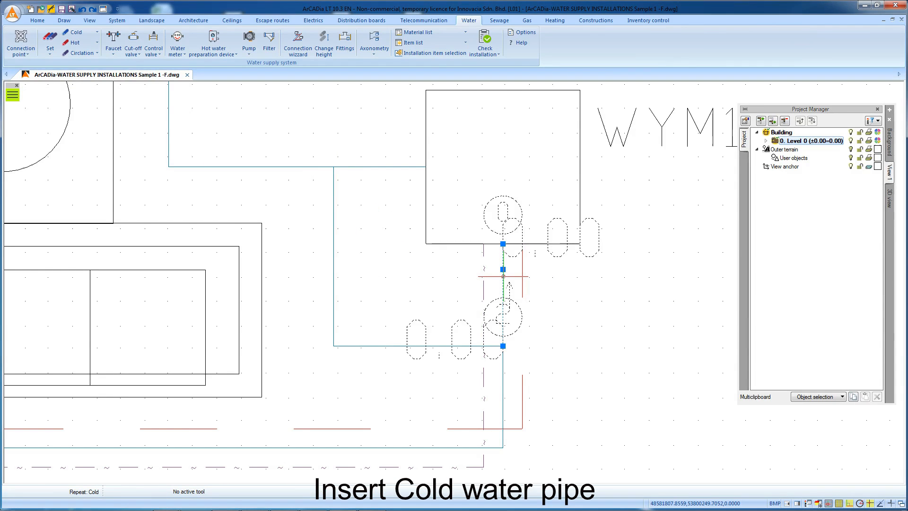
click(122, 82)
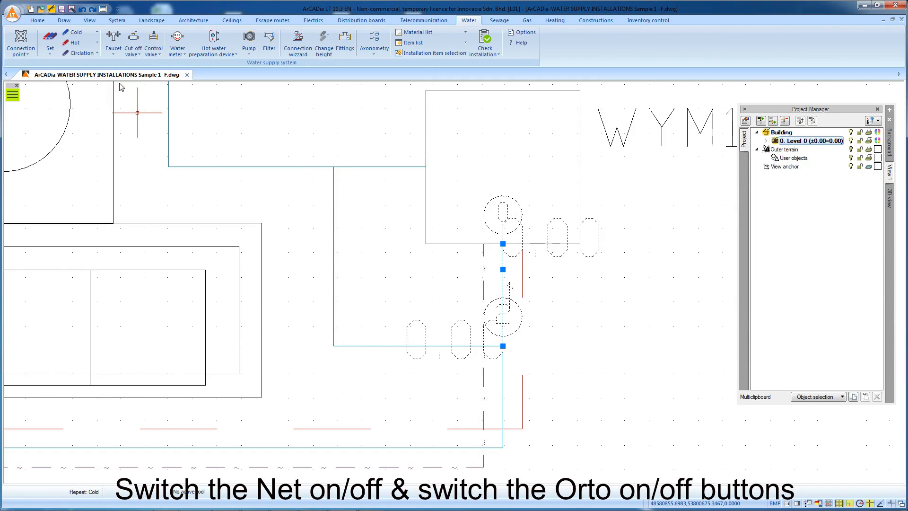
scroll(376, 299, down, 2)
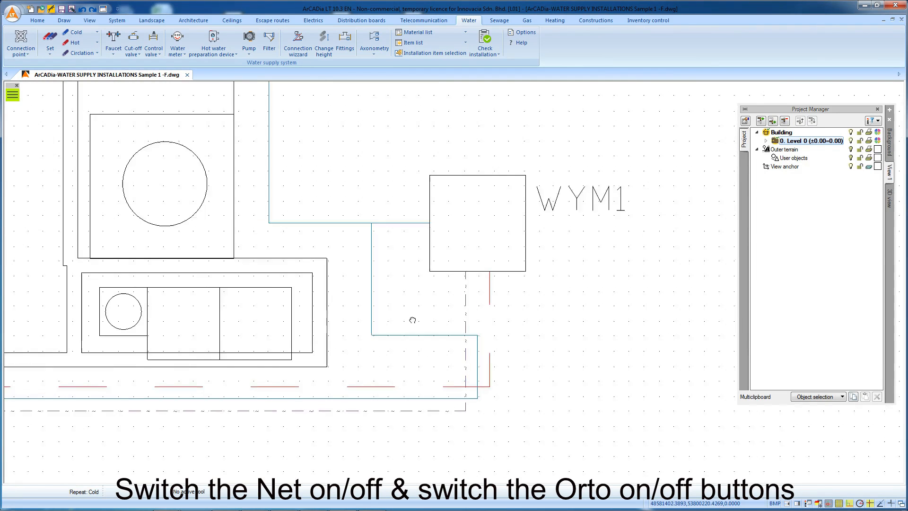
Insert a vertical set of circulation, cold and hot water pipes from 0 to -120 cm at the pipe ends in the bathroom wall
middle_drag(385, 306, 640, 321)
scroll(640, 321, down, 2)
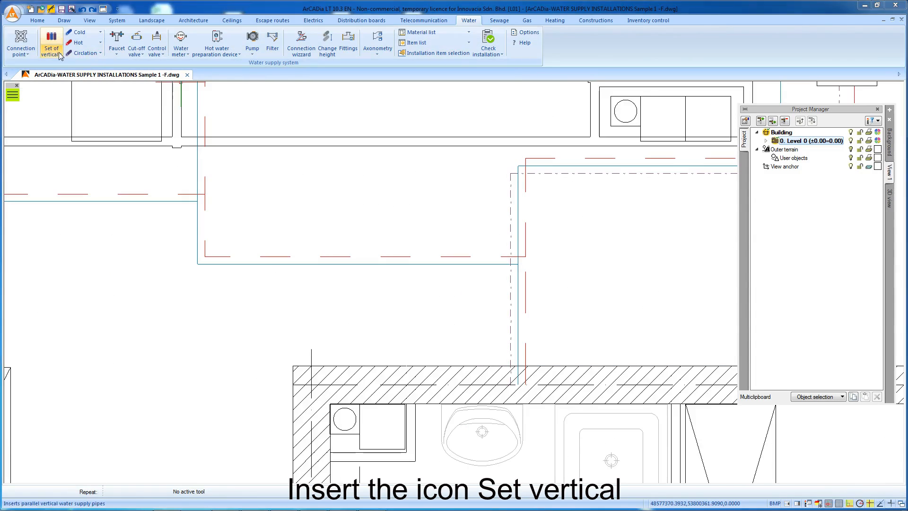
click(35, 157)
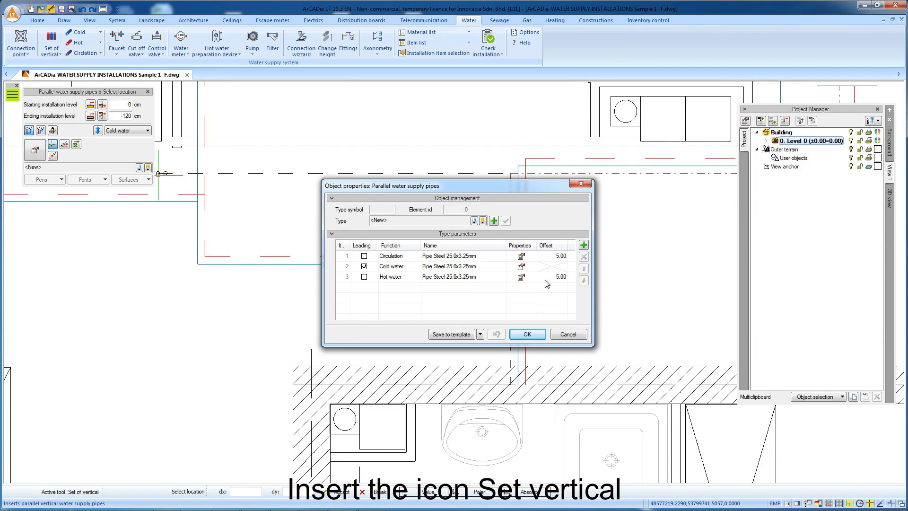
click(519, 334)
scroll(481, 370, up, 5)
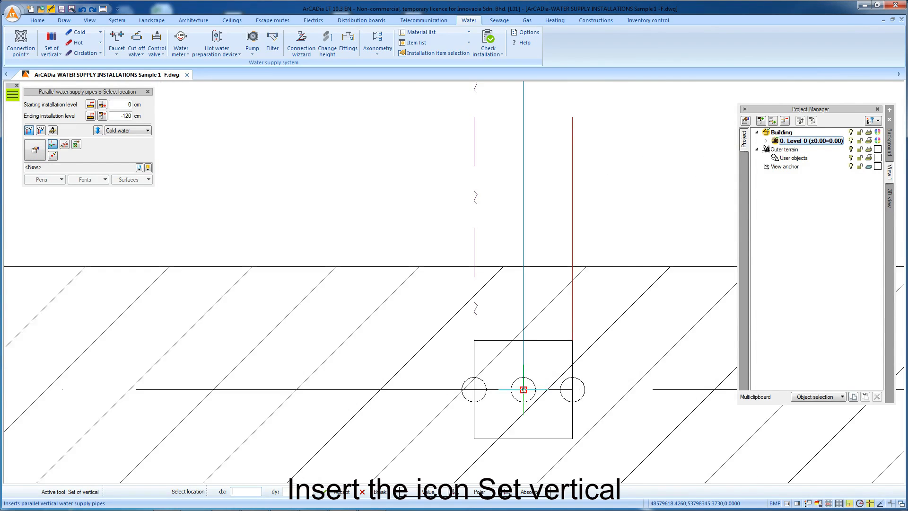
key(Escape)
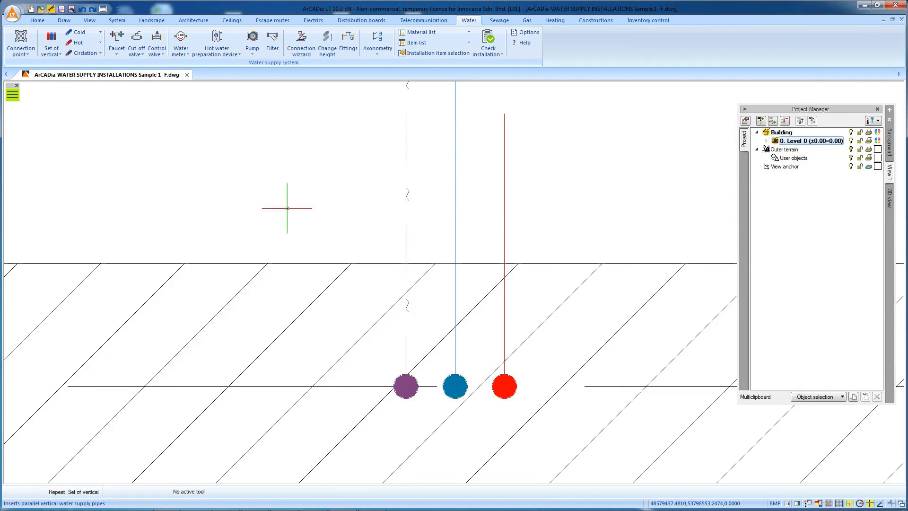
Draw a U-shaped circulation pipe at level 0 cm in the bathroom wall, joining the vertical circulation pipe to the vertical hot water pipe
click(100, 53)
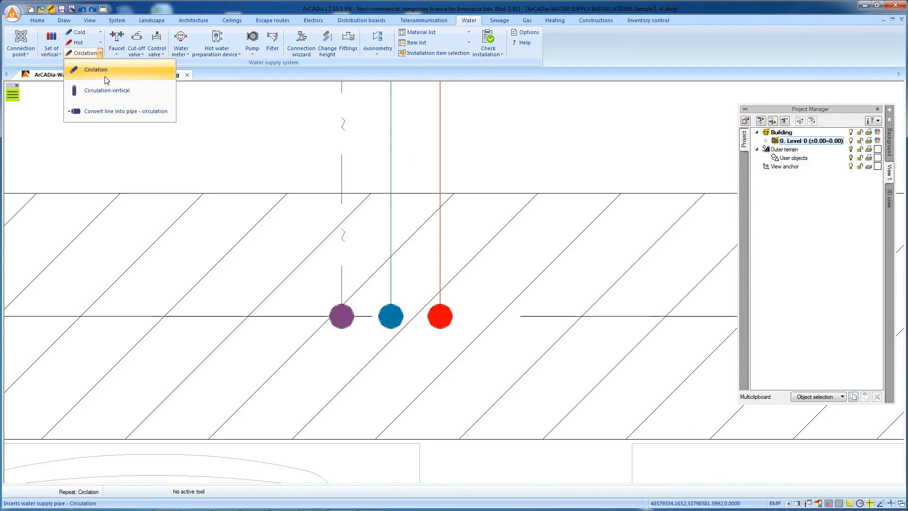
click(106, 79)
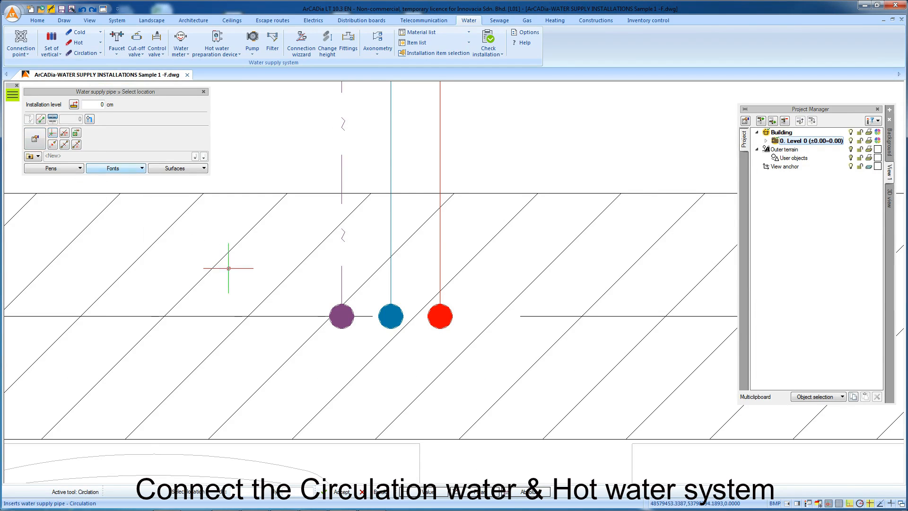
click(342, 316)
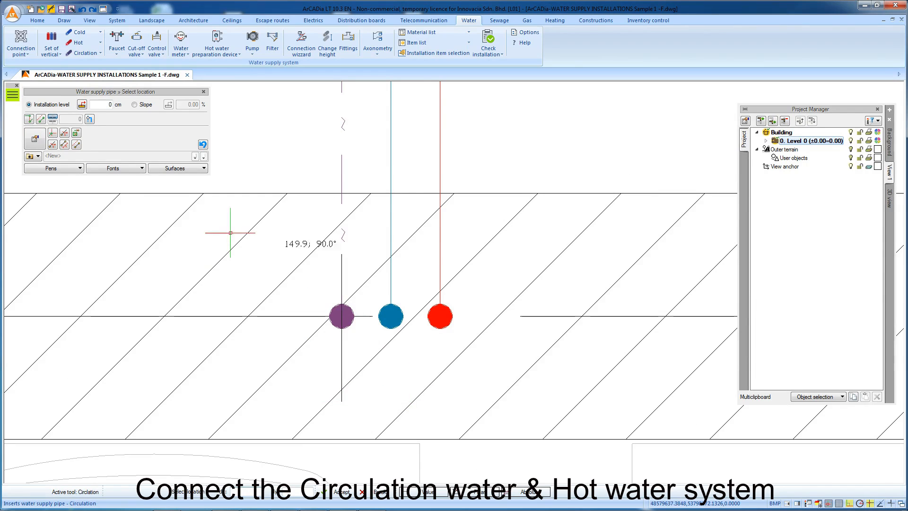
click(54, 136)
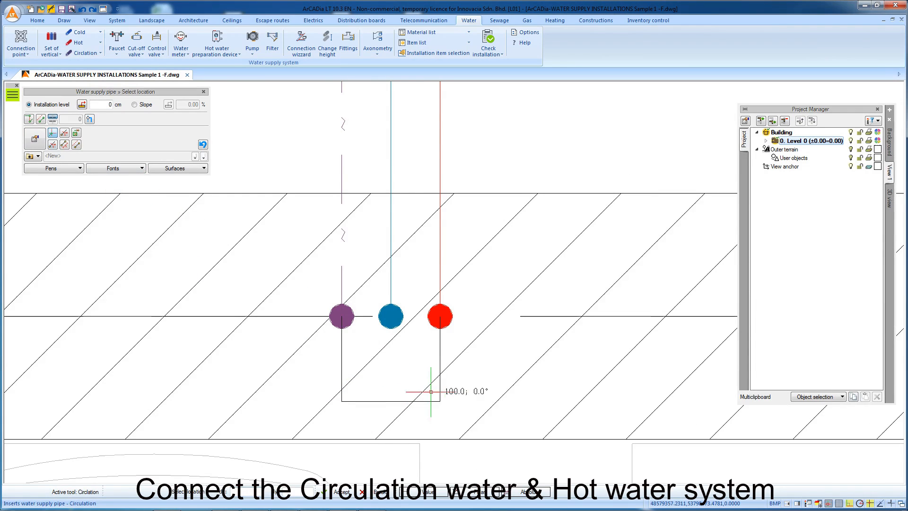
click(449, 378)
click(441, 316)
scroll(441, 326, down, 1)
middle_drag(449, 326, 417, 334)
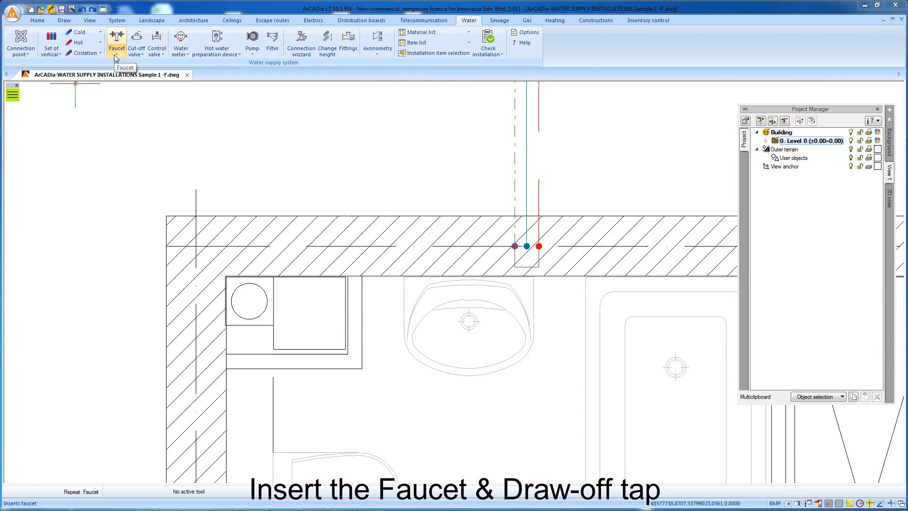
Insert a single-handle standing ARMATURA KRAKÓW faucet from 'Bateria umywalkowa z wyciąganą wylewką' at level 100 cm on the washbasin below the vertical pipes
click(115, 56)
click(119, 69)
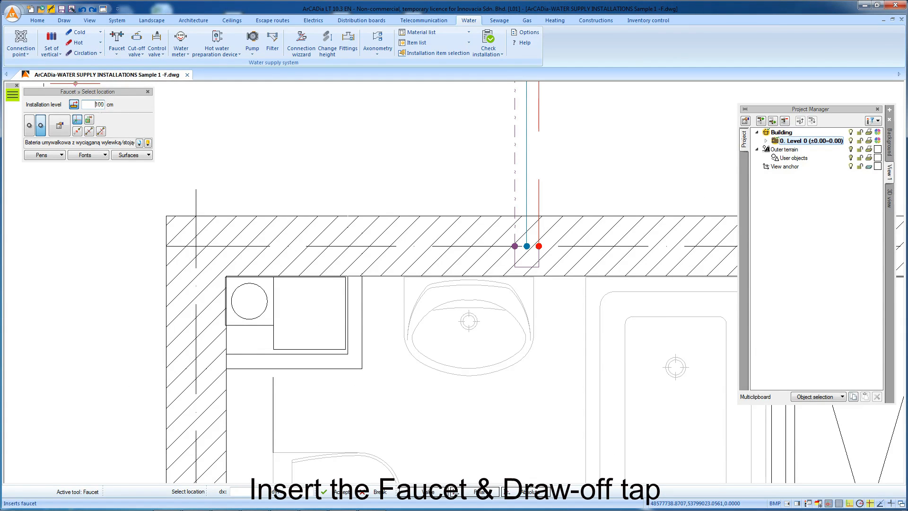
click(148, 143)
click(40, 205)
click(48, 213)
click(58, 223)
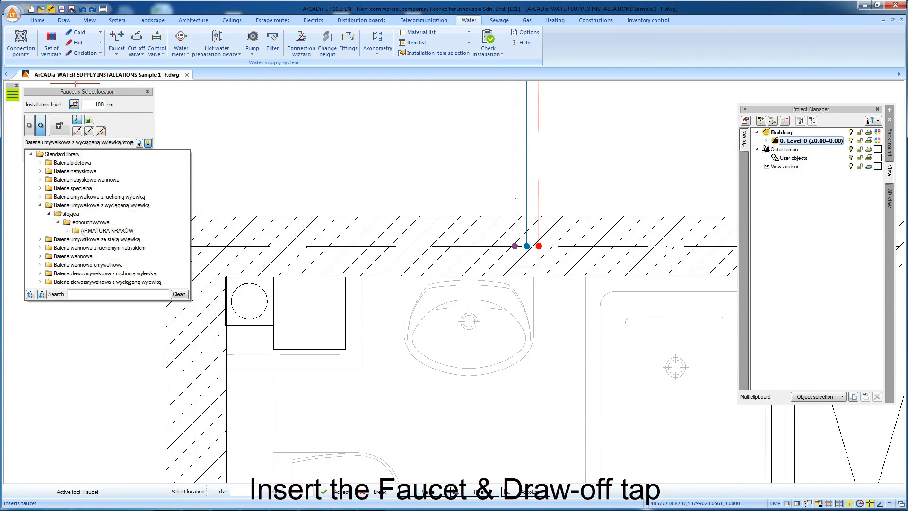
click(66, 230)
click(109, 239)
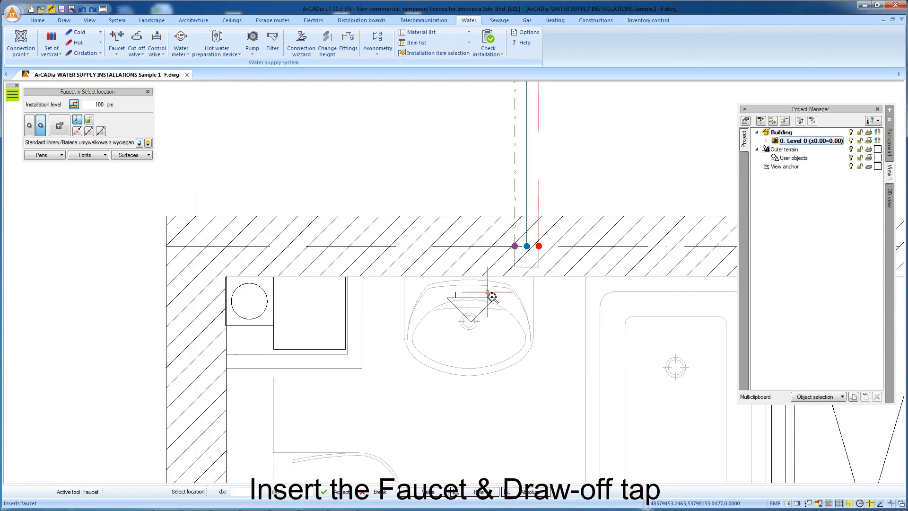
scroll(487, 292, up, 2)
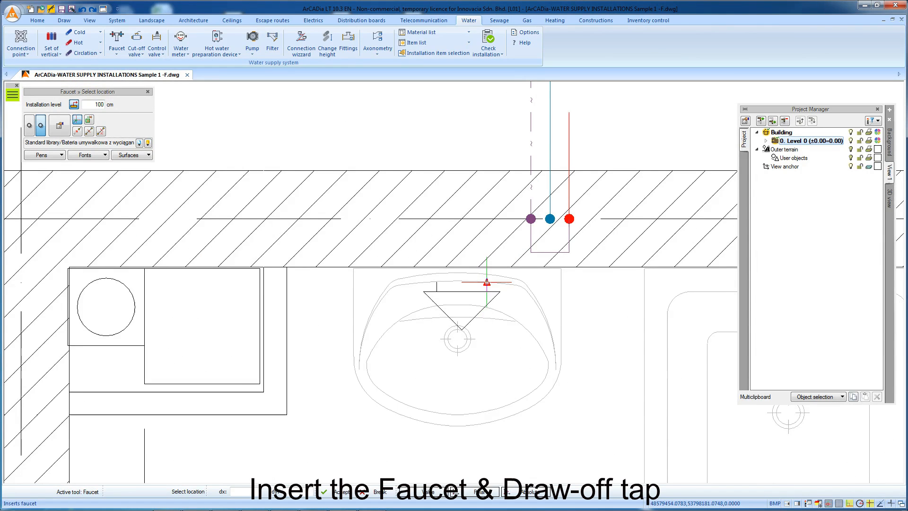
click(483, 284)
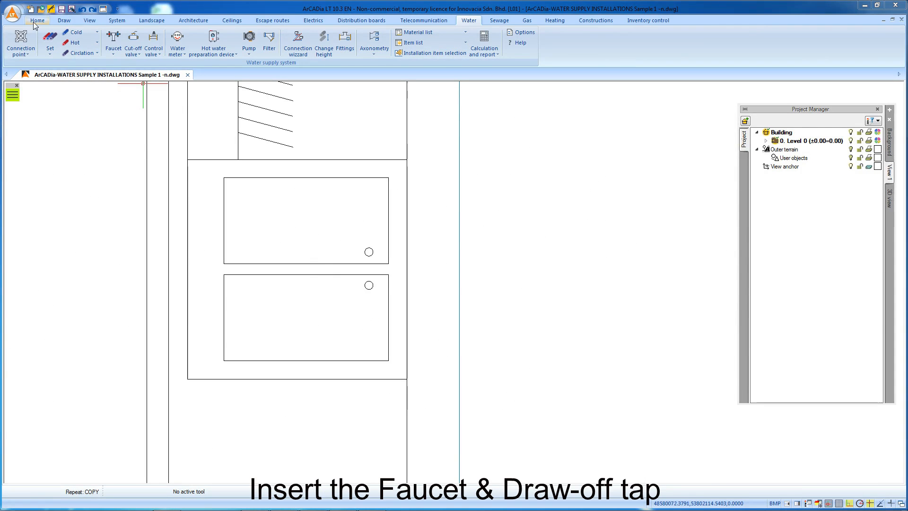
Insert faucets at the kitchen's double sink and at the bathtub of the upper bathroom
click(114, 51)
click(133, 71)
scroll(373, 260, up, 3)
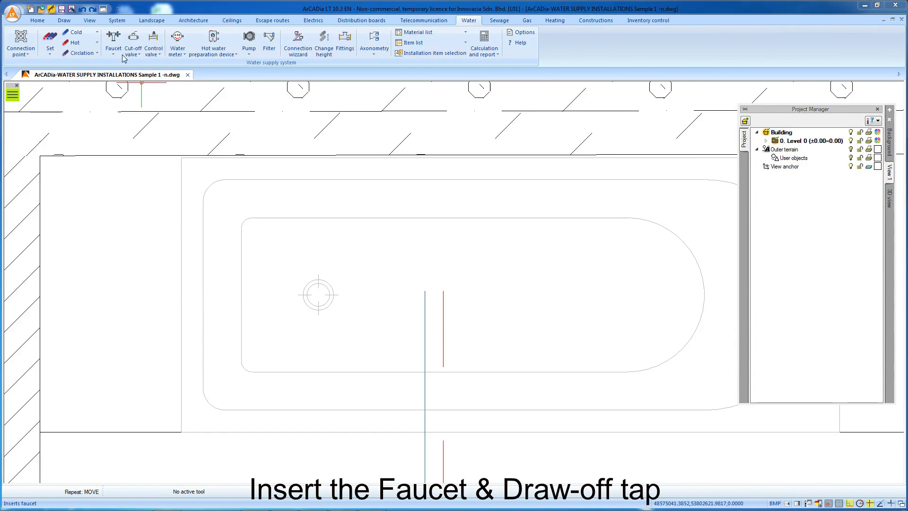
click(113, 51)
click(124, 70)
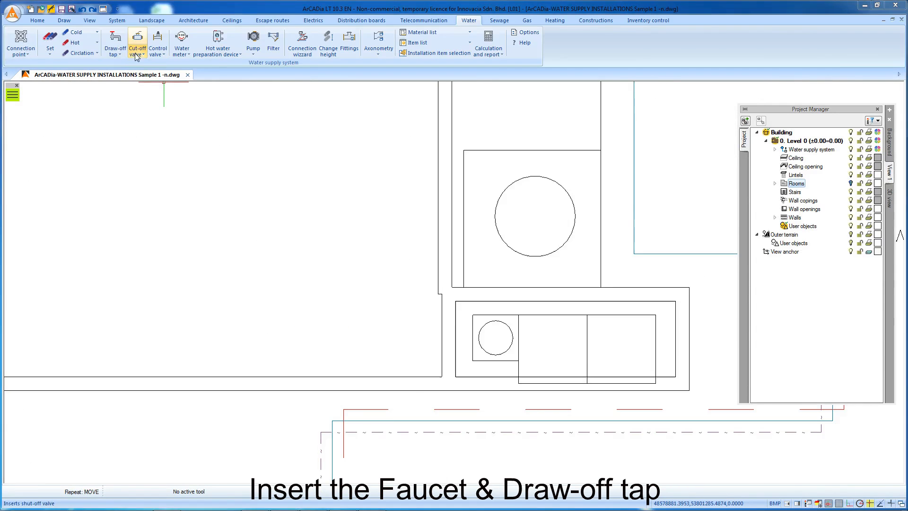
Insert a 'Zawór czerpalny do pralki domowej' draw-off tap at level 60 cm beside the kitchen's washing machine, with its connection facing left
click(115, 43)
click(117, 90)
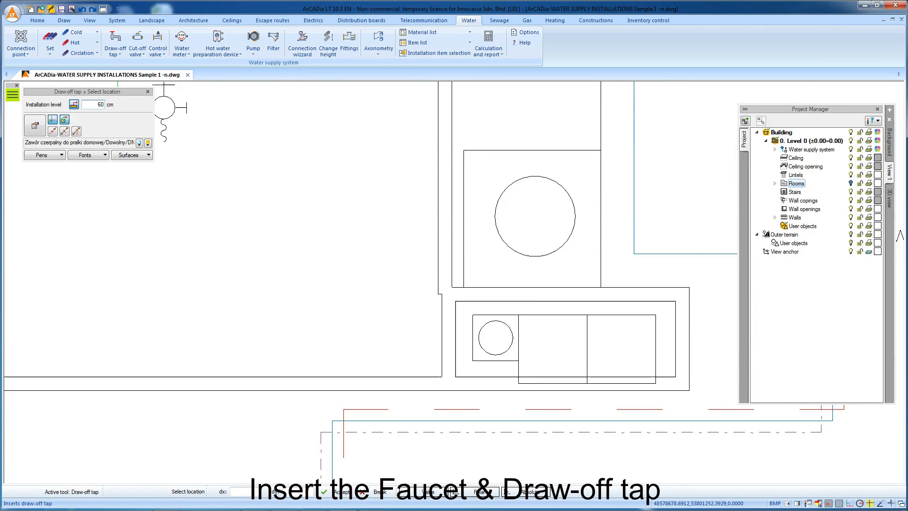
click(496, 271)
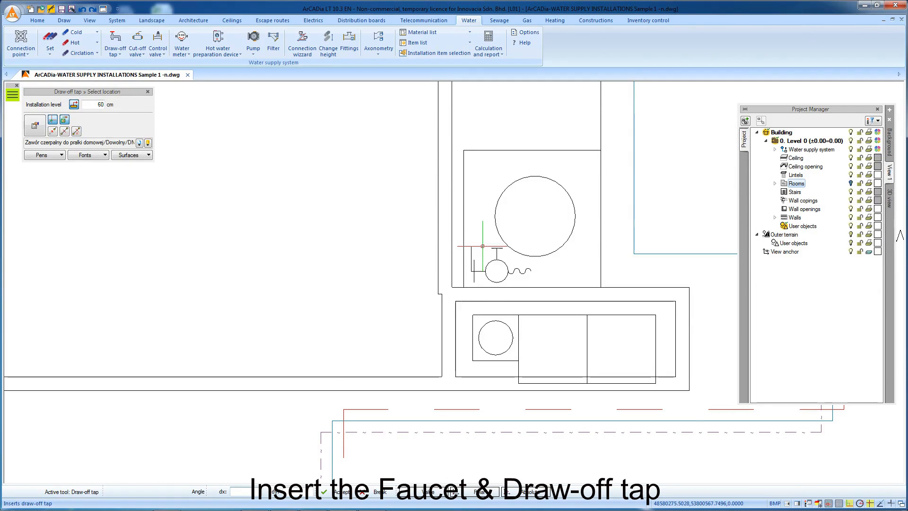
click(481, 246)
key(Escape)
scroll(439, 265, down, 3)
scroll(440, 265, up, 3)
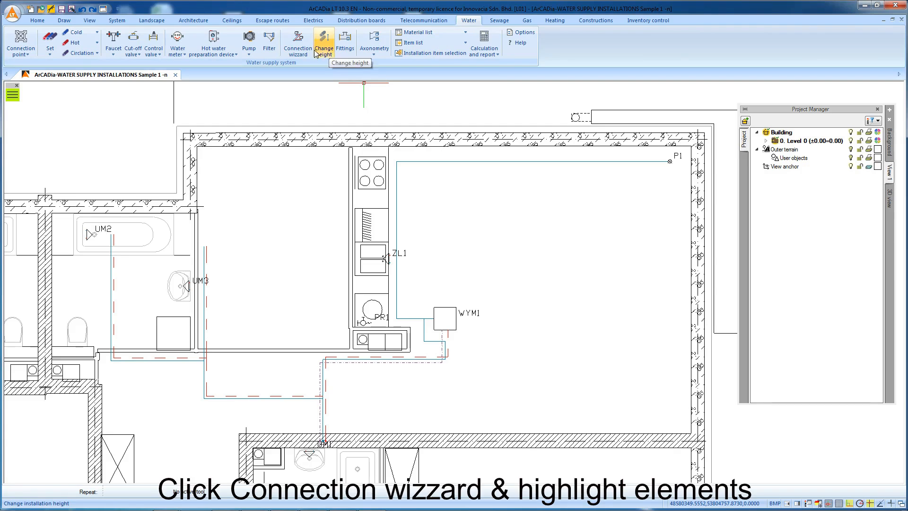
Connect the faucets, draw-off tap and hot water device to the pipes with the Connection wizard, selecting the whole apartment installation
click(307, 51)
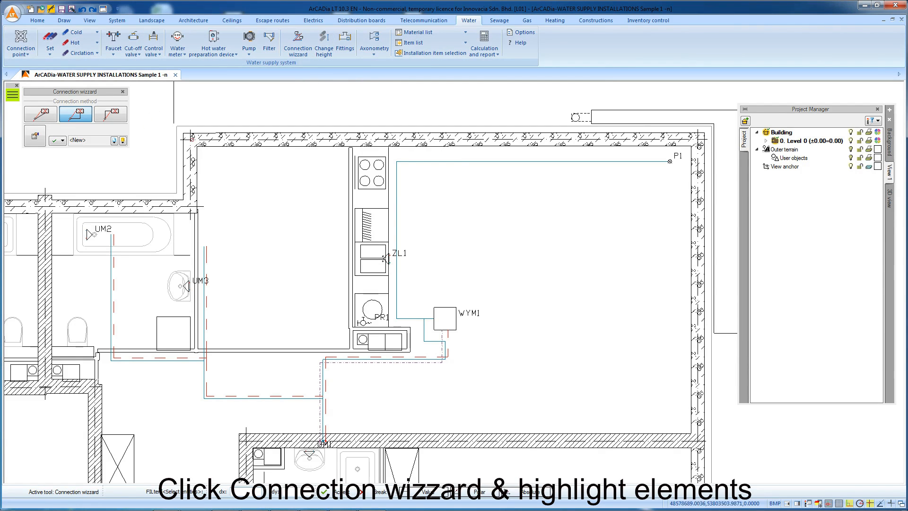
drag(682, 170, 553, 156)
click(489, 280)
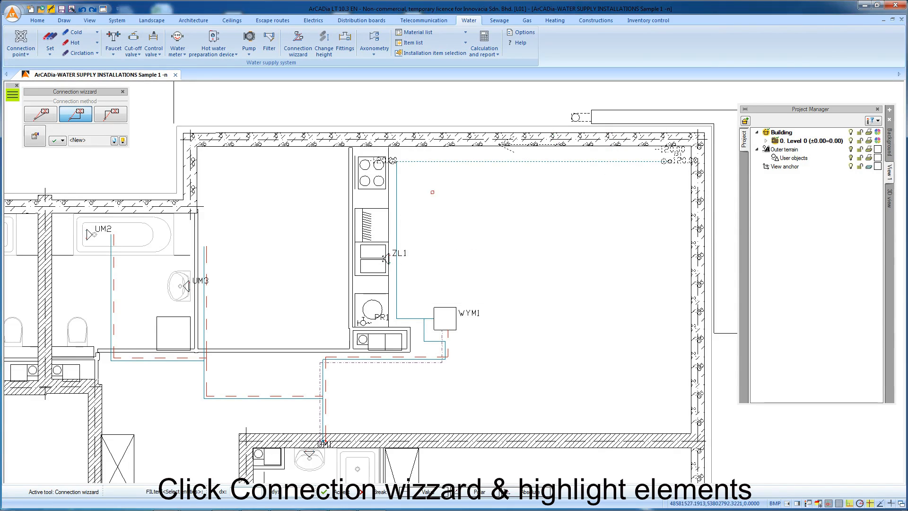
drag(395, 173, 395, 174)
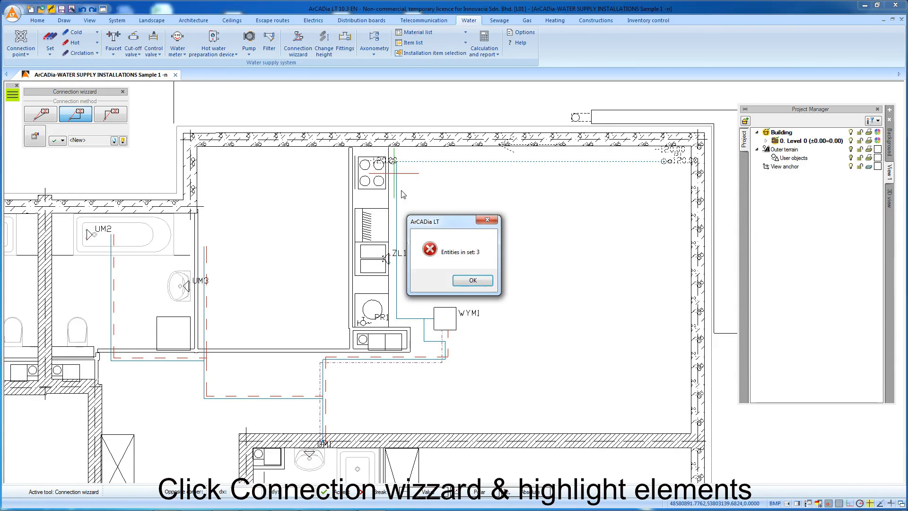
click(469, 281)
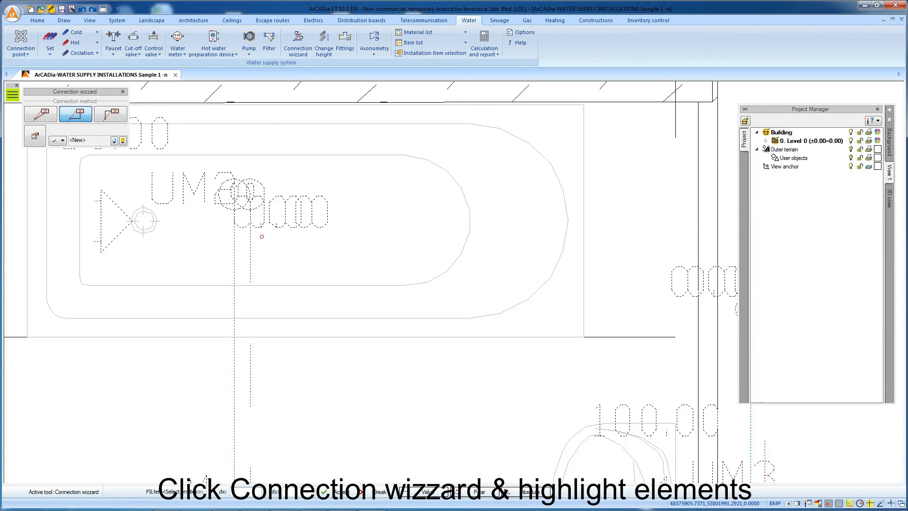
scroll(262, 236, down, 3)
scroll(274, 256, down, 5)
middle_drag(325, 265, 362, 266)
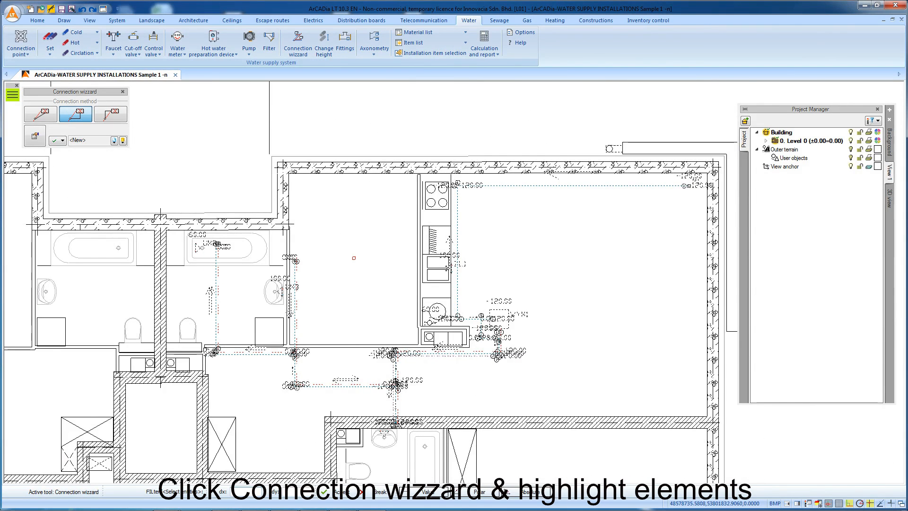
key(Return)
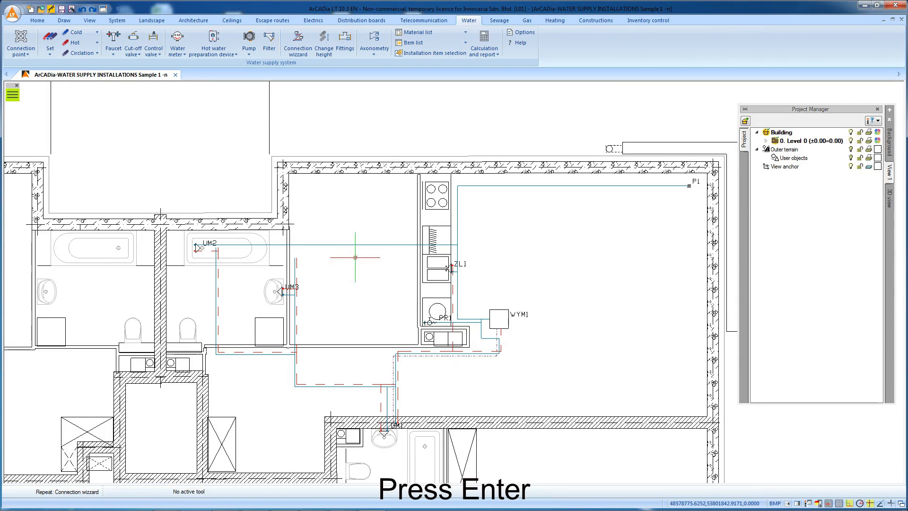
key(Return)
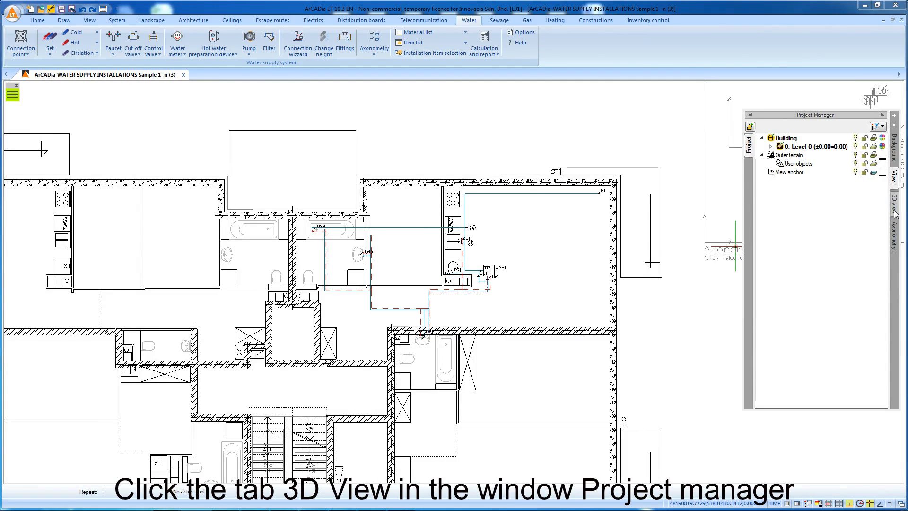
Open the 3D view to examine the connected water installation
click(894, 213)
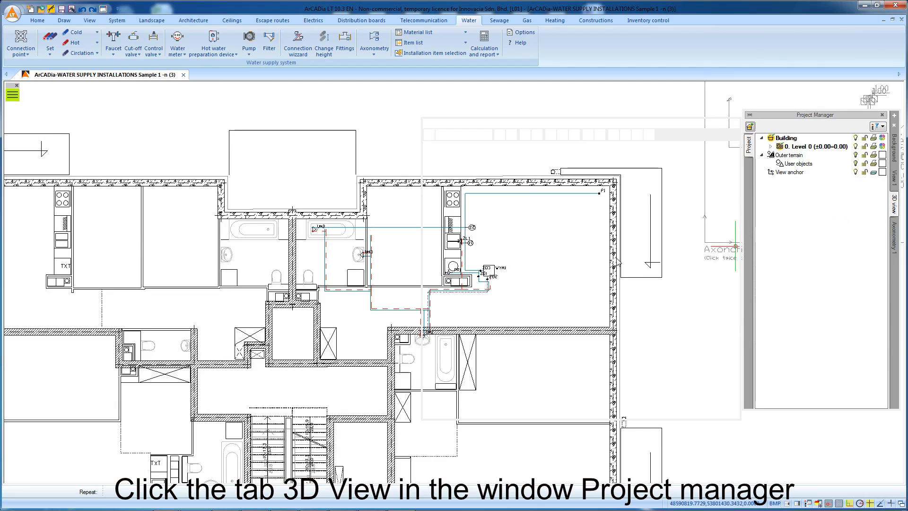
mouse_move(583, 297)
mouse_down()
mouse_move(610, 299)
mouse_move(593, 298)
mouse_up()
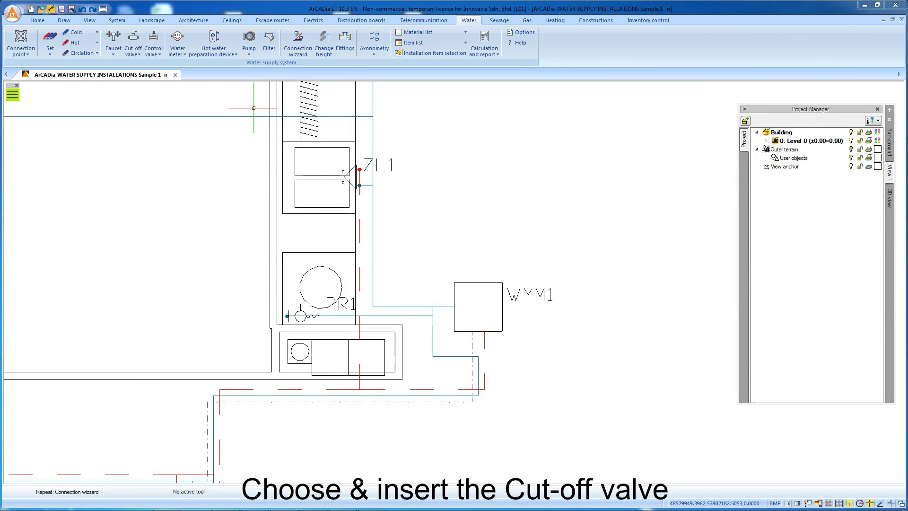
Insert cut-off valves at level 60 cm on the cold supply, cold branch and circulation pipes next to WYM1
click(133, 50)
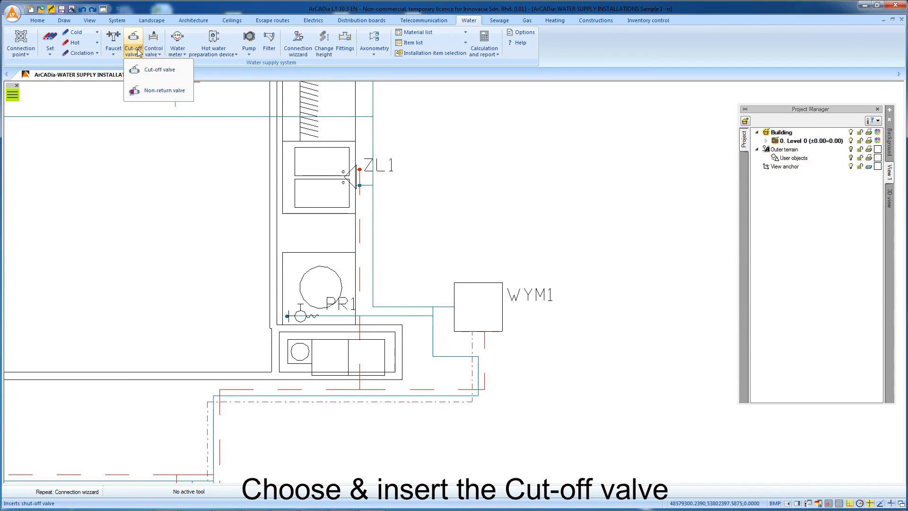
click(150, 71)
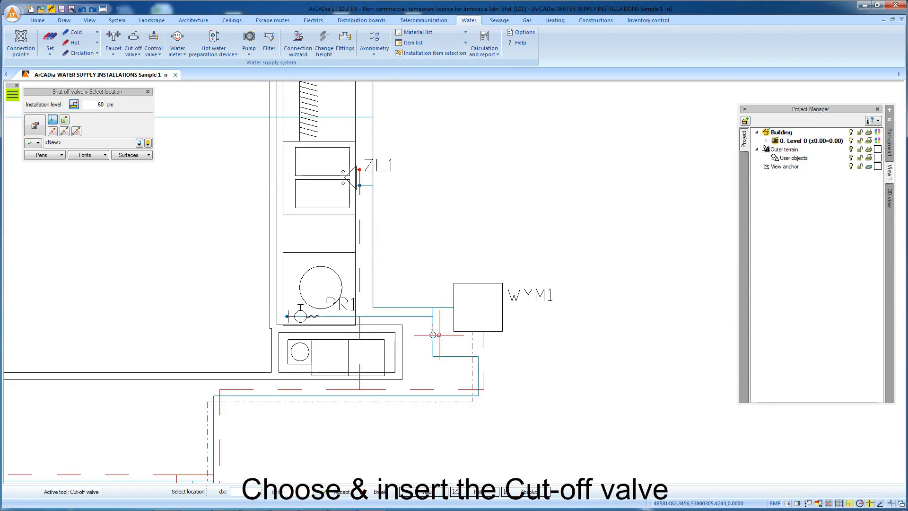
scroll(440, 325, up, 4)
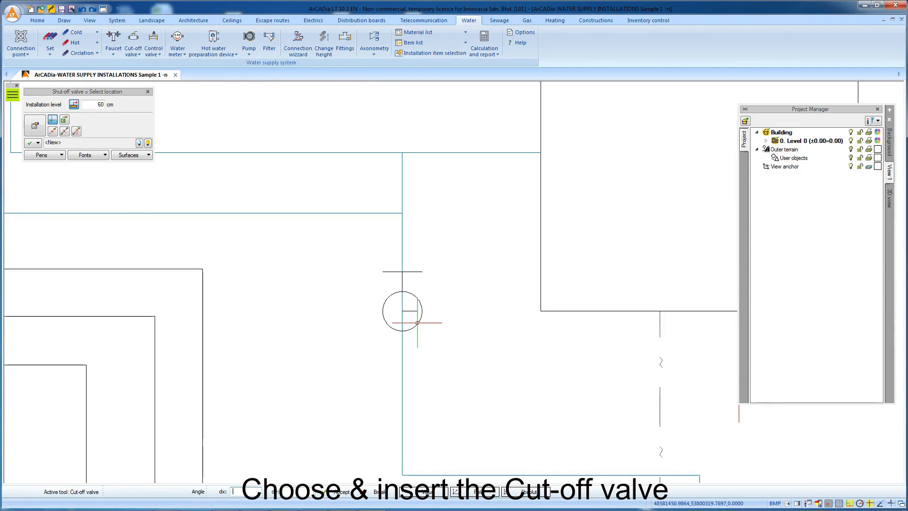
click(407, 260)
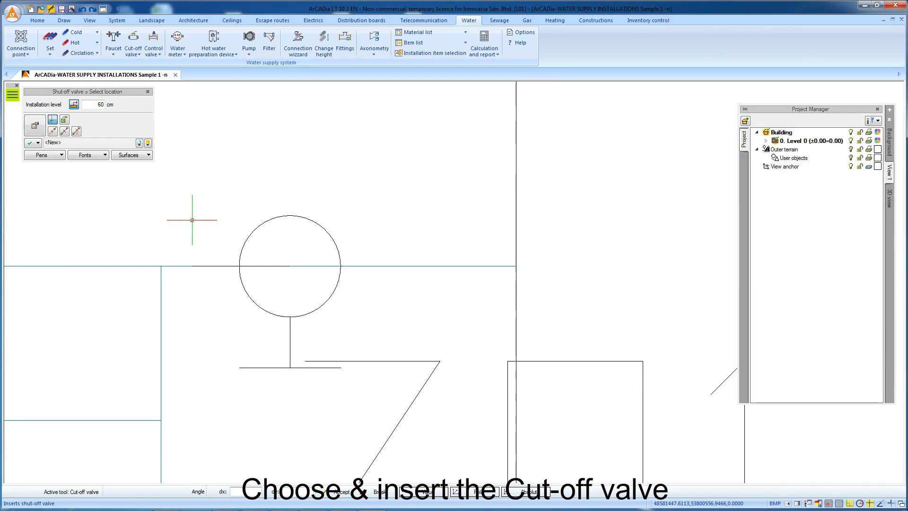
click(192, 220)
key(Escape)
scroll(277, 239, down, 6)
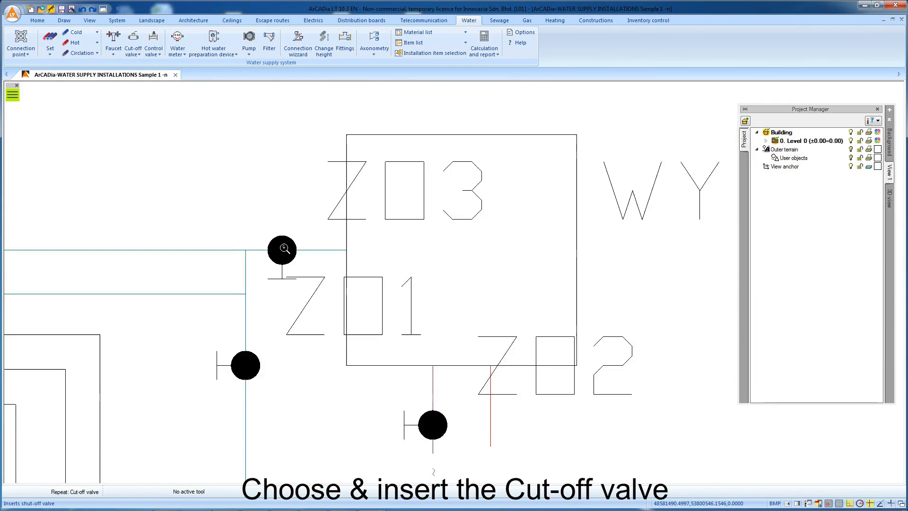
middle_drag(268, 216, 289, 220)
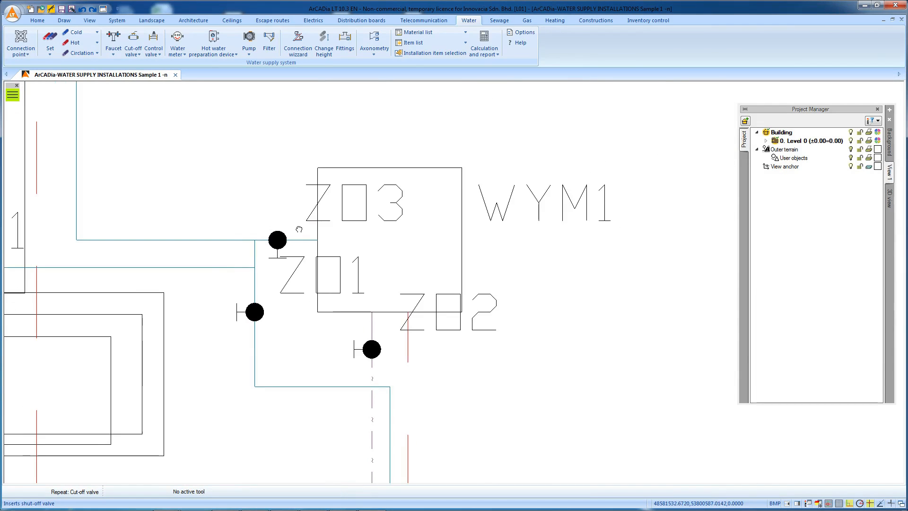
middle_drag(490, 357, 498, 357)
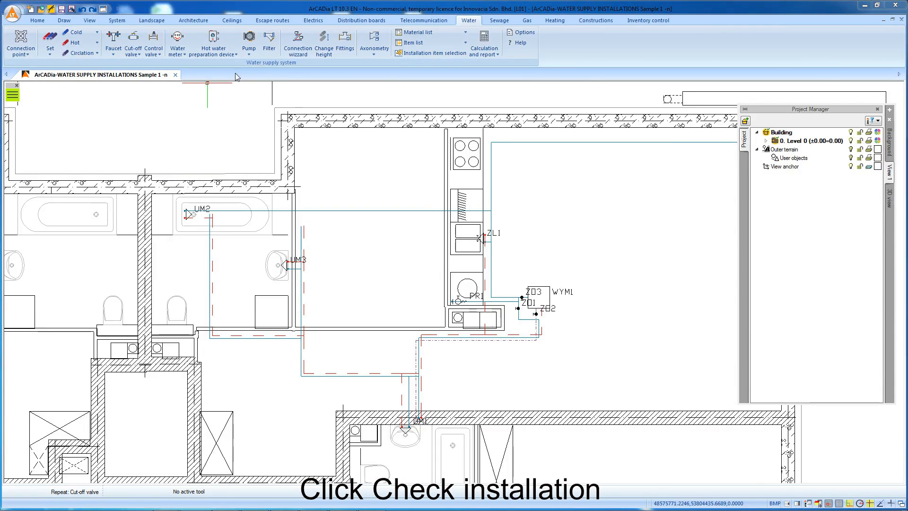
Check the installation, locate an unconnected pipeline from the warnings, and delete that pipe in the wall above the UM1 washbasin
click(484, 50)
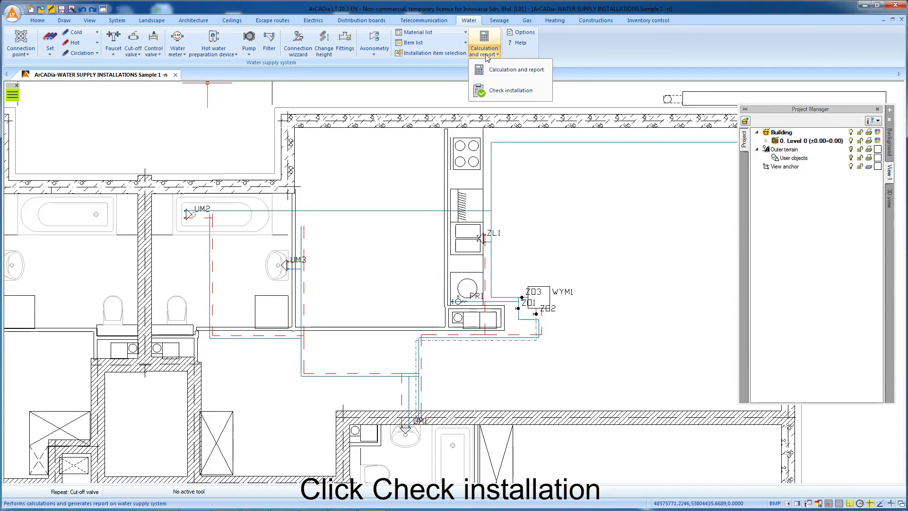
click(505, 92)
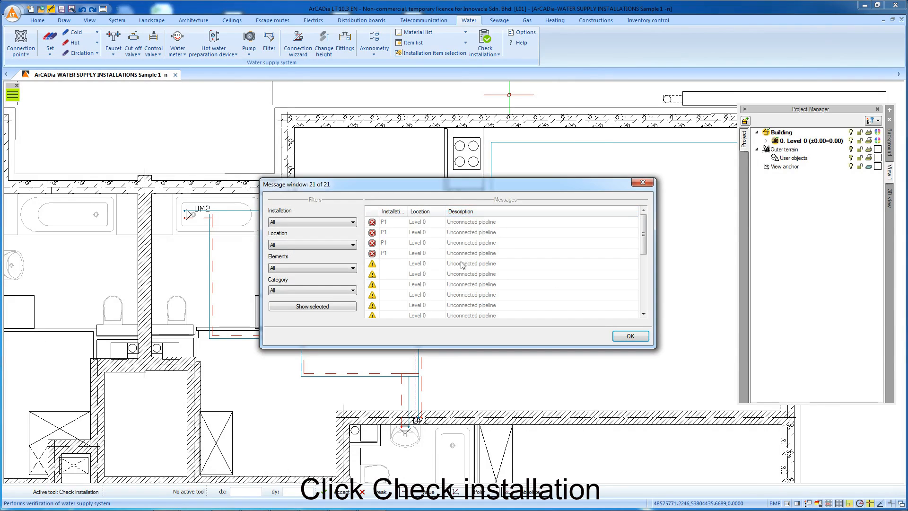
double_click(460, 266)
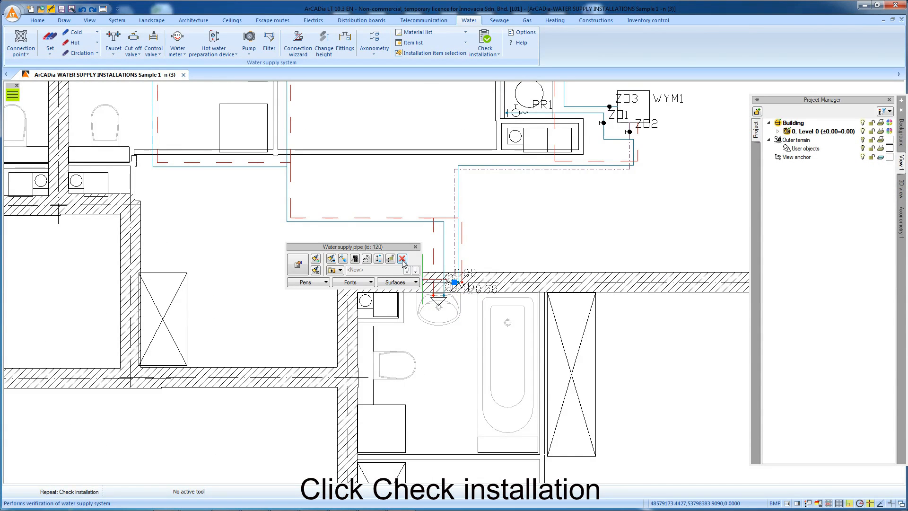
click(402, 258)
Run the water supply installation check again
click(495, 56)
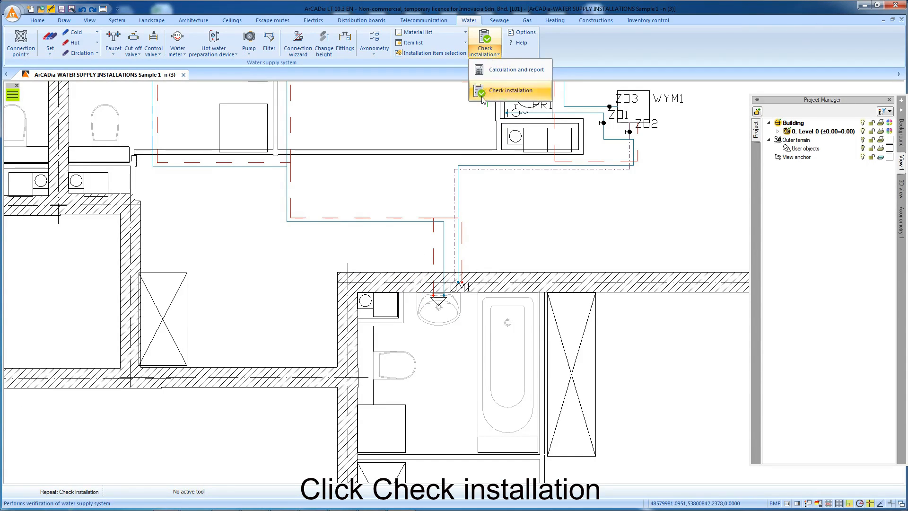
click(501, 90)
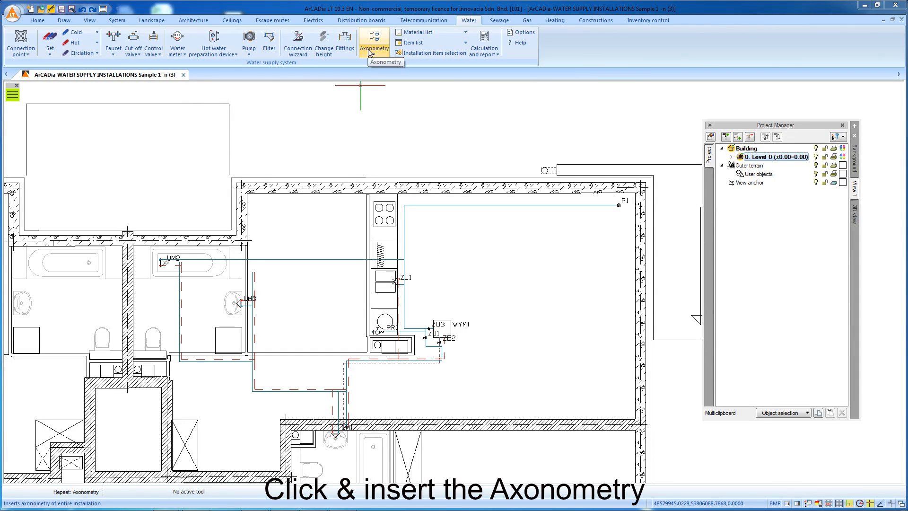
Insert an axonometry of the entire water installation in the empty area beside the building plan, then return to View 1
click(371, 50)
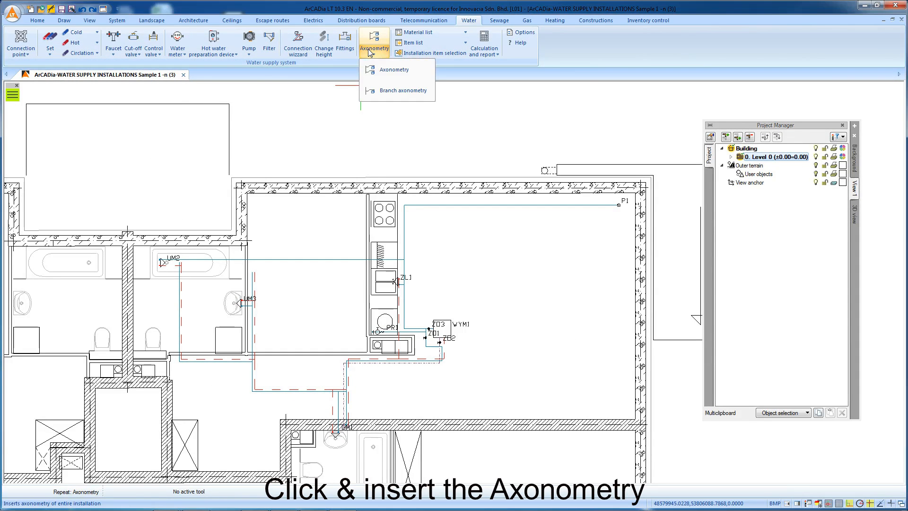
click(381, 70)
middle_drag(676, 304, 362, 318)
scroll(487, 299, up, 1)
mouse_move(513, 306)
middle_down()
mouse_move(395, 314)
mouse_move(255, 370)
middle_up()
click(341, 309)
scroll(346, 346, down, 1)
middle_drag(505, 314, 336, 360)
scroll(336, 361, down, 1)
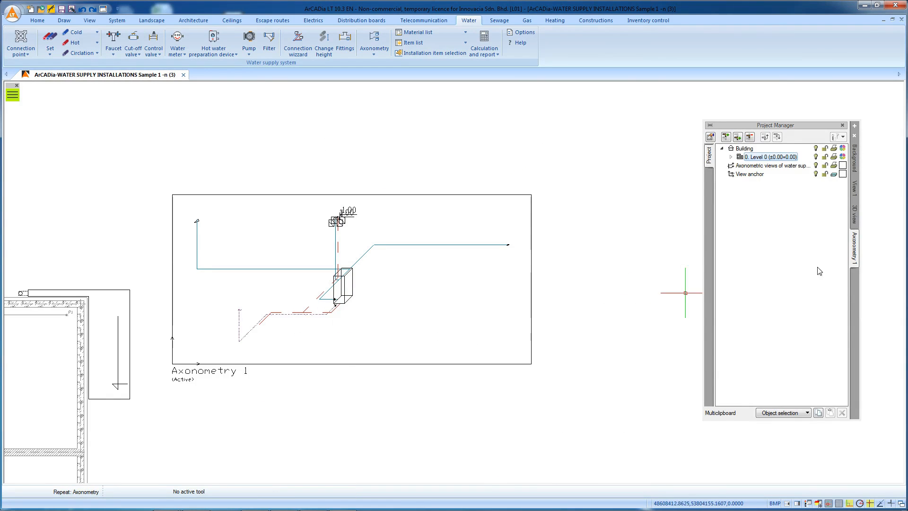
click(854, 188)
mouse_move(421, 336)
middle_down()
mouse_move(556, 350)
mouse_move(628, 265)
middle_up()
scroll(519, 325, down, 2)
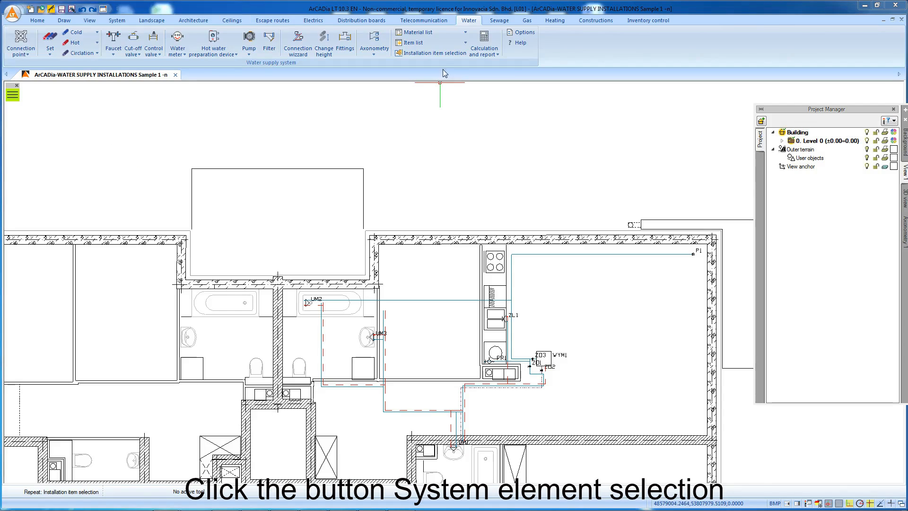
Start the installation item selection and set the pipe velocity criteria standard to PN-92/B-01706
click(443, 54)
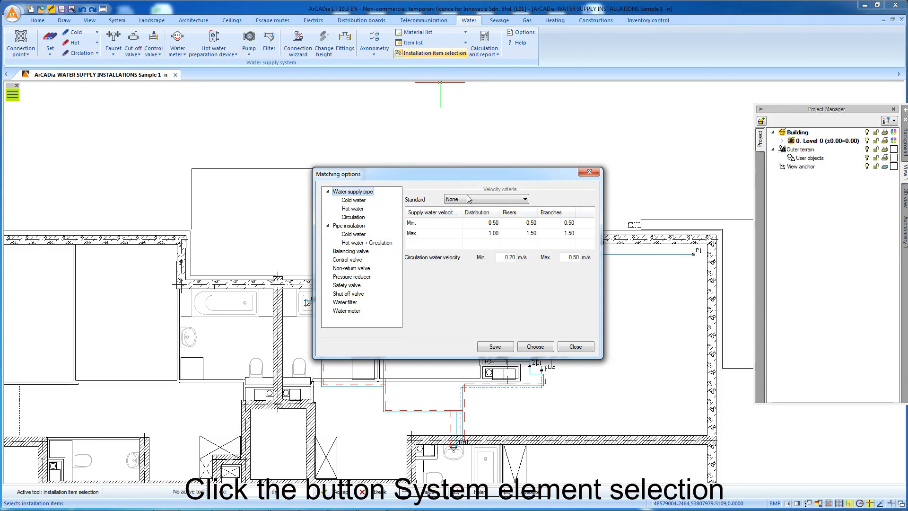
click(457, 200)
click(468, 216)
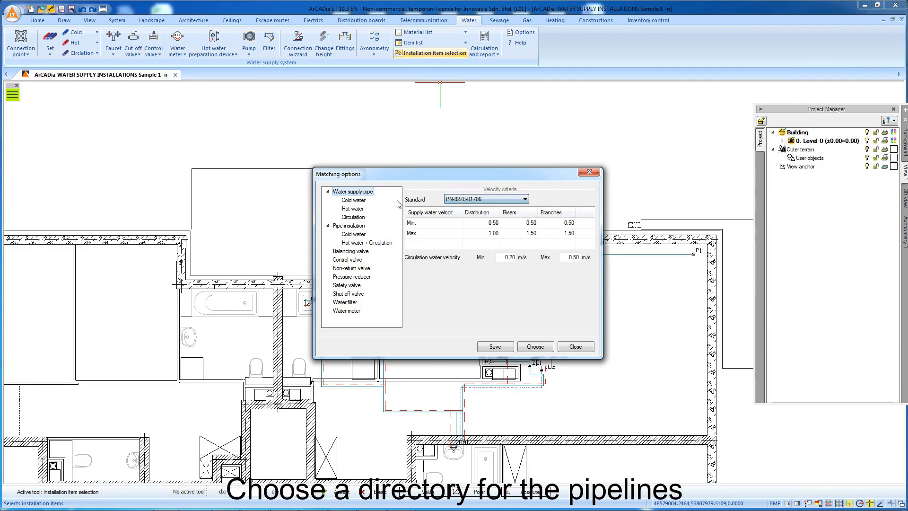
Add the KAN-therm PP PN10 pipe catalogue to the cold water matching types for distribution, risers and branches
click(353, 200)
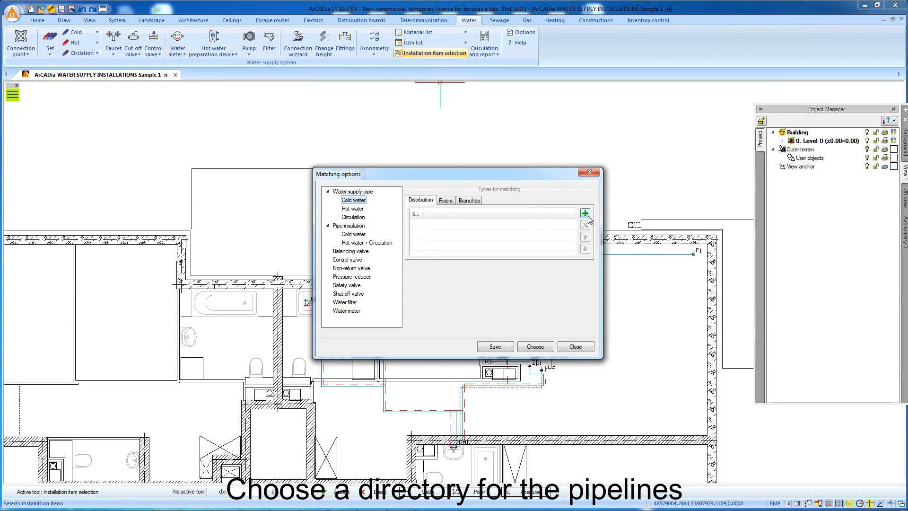
click(512, 226)
click(524, 225)
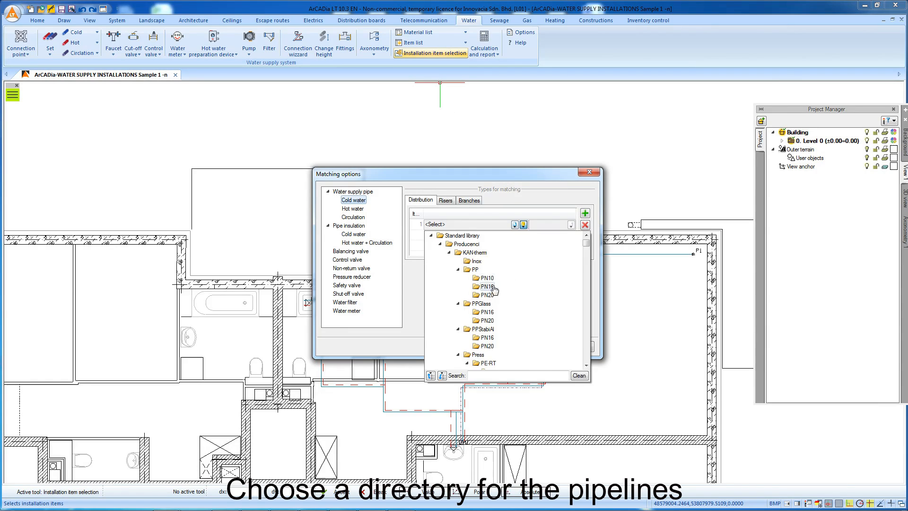
click(489, 278)
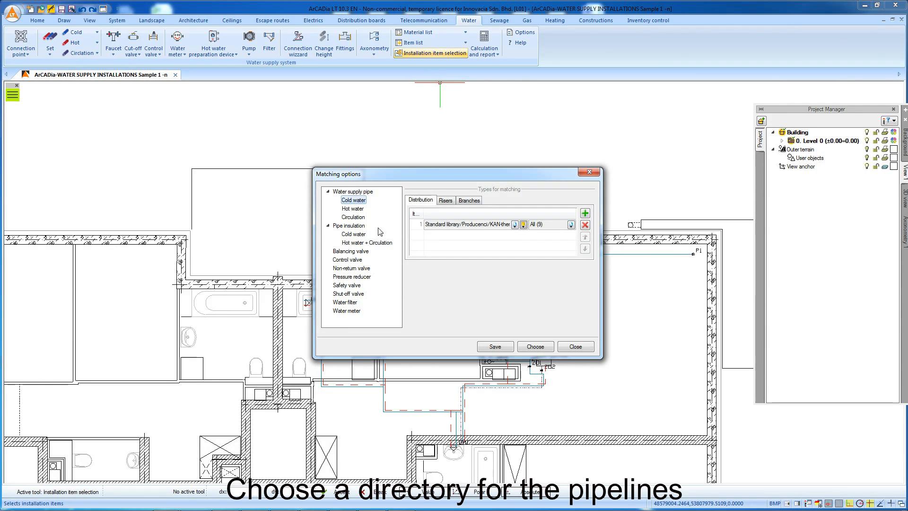
click(452, 204)
click(583, 214)
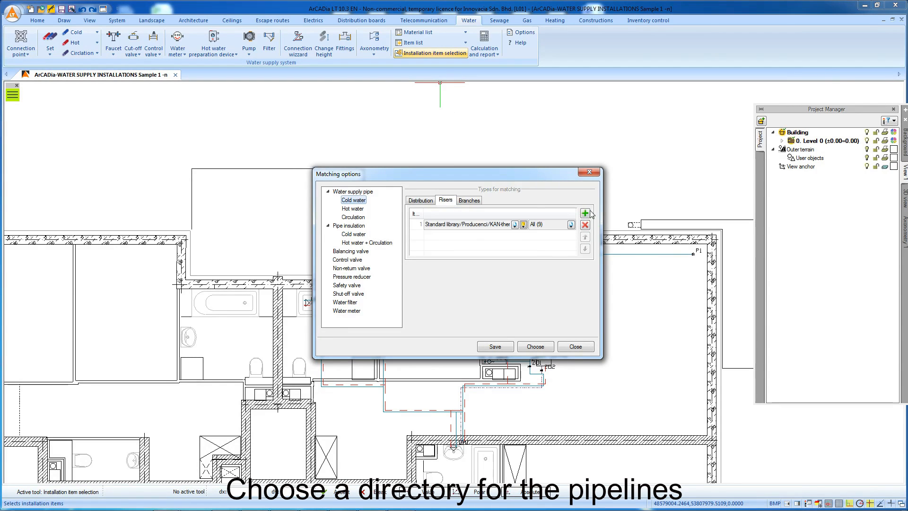
click(475, 202)
click(473, 225)
click(353, 217)
Add the Izolacja K-FLEX/ST catalogue to the matching types for cold water pipe insulation
click(354, 234)
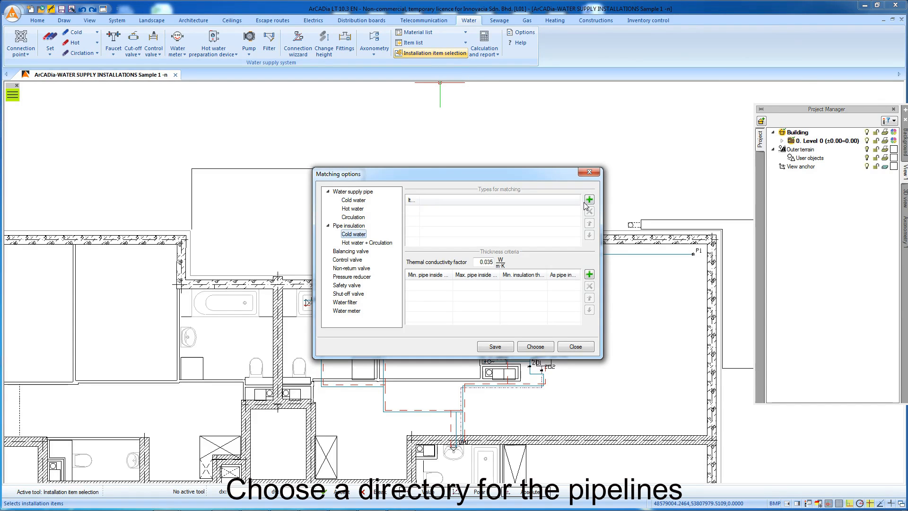
click(510, 213)
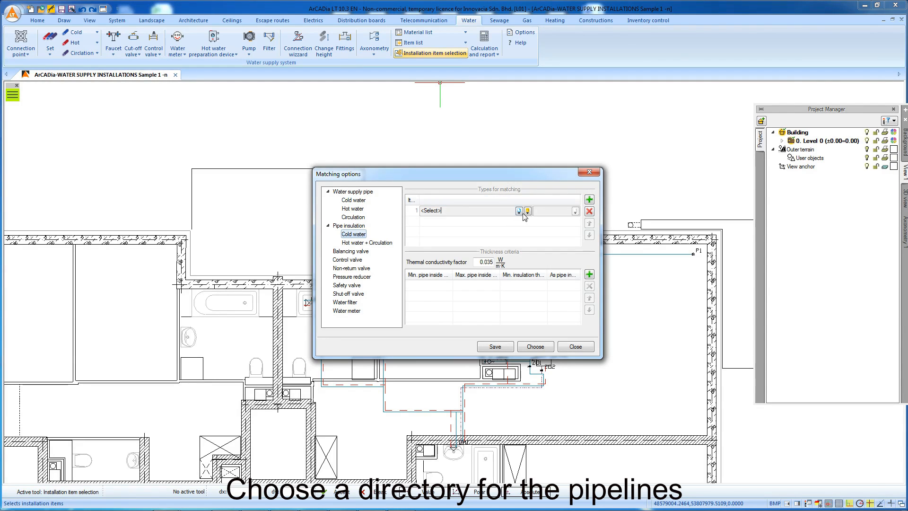
click(528, 211)
scroll(473, 293, down, 1)
click(463, 332)
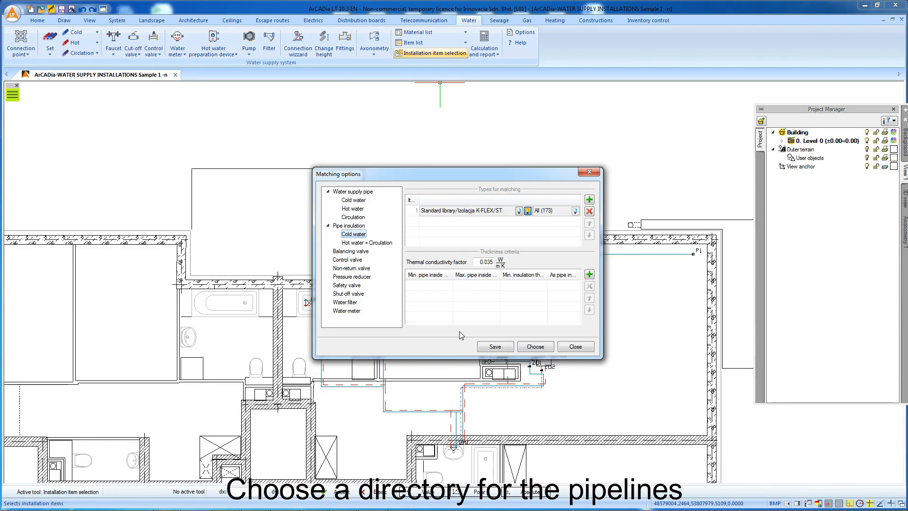
Add the Izolacja K-FLEX/ST catalogue to the matching types for hot water and circulation pipe insulation
click(374, 243)
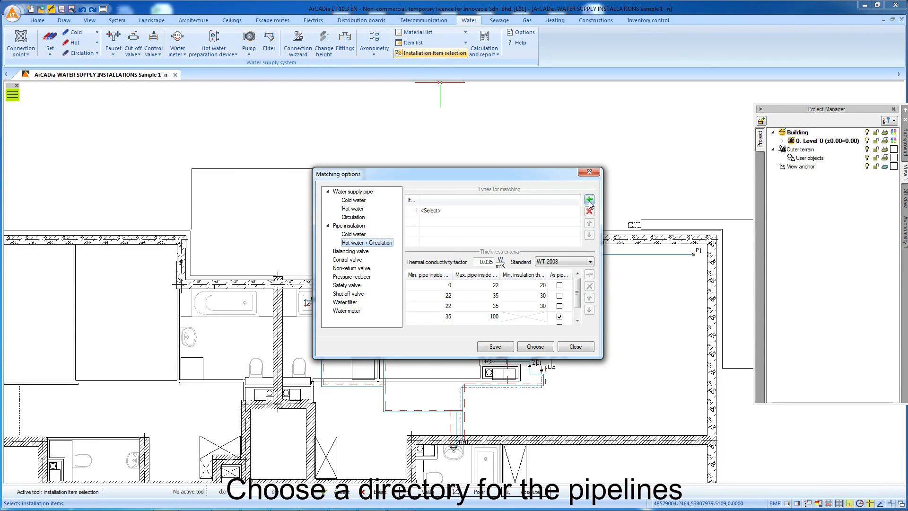
click(513, 216)
click(527, 211)
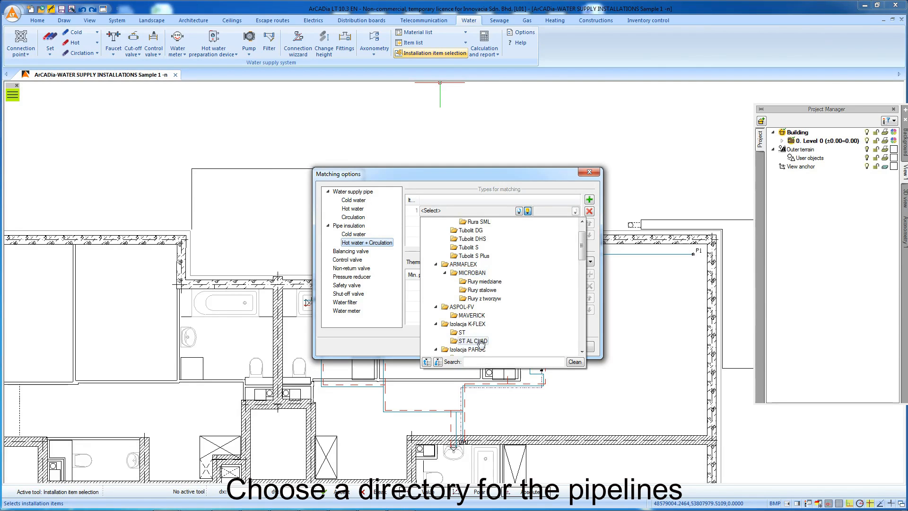
click(462, 307)
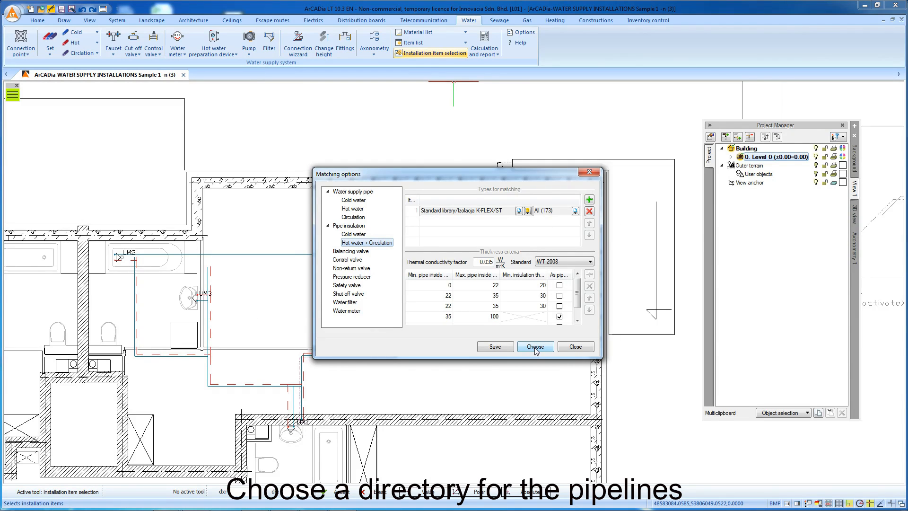
Run the item matching with these options and apply the calculation results to the installation
click(534, 347)
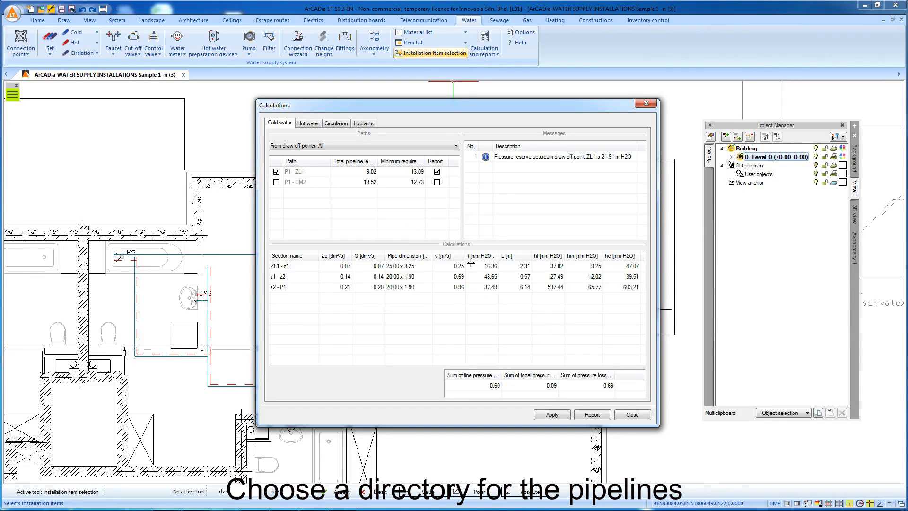
click(553, 414)
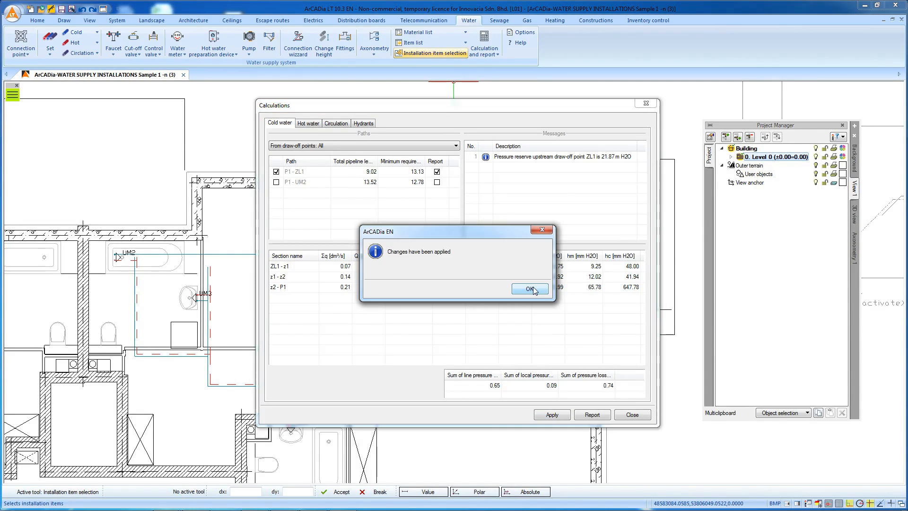
click(529, 288)
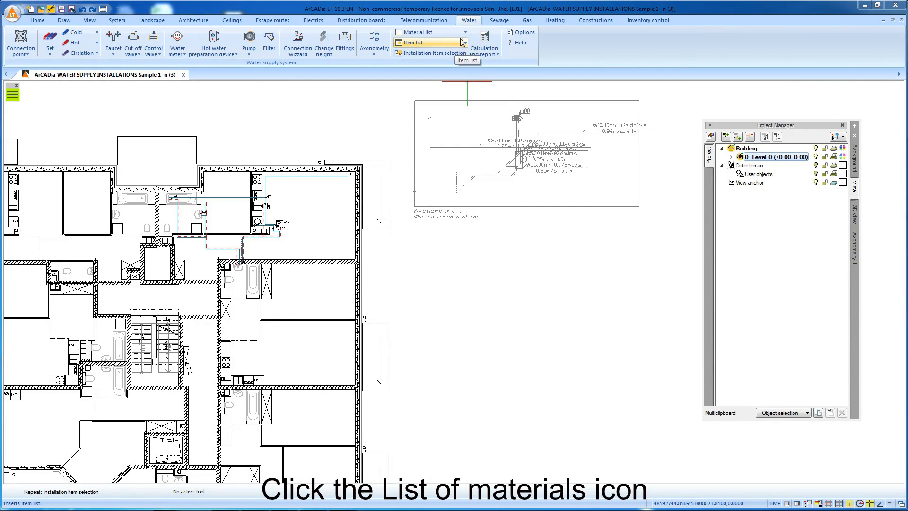
Insert the water supply system material list below the axonometry and review its rows
click(465, 34)
click(463, 49)
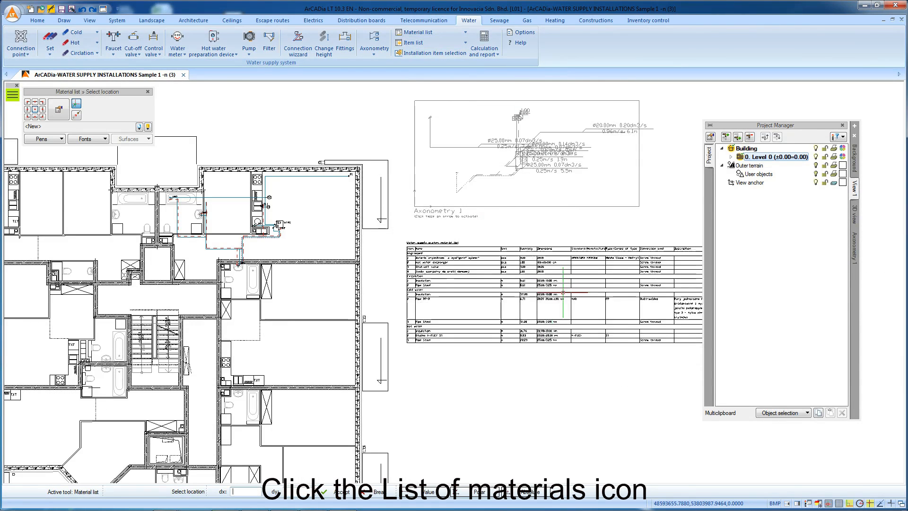
middle_drag(558, 286, 459, 277)
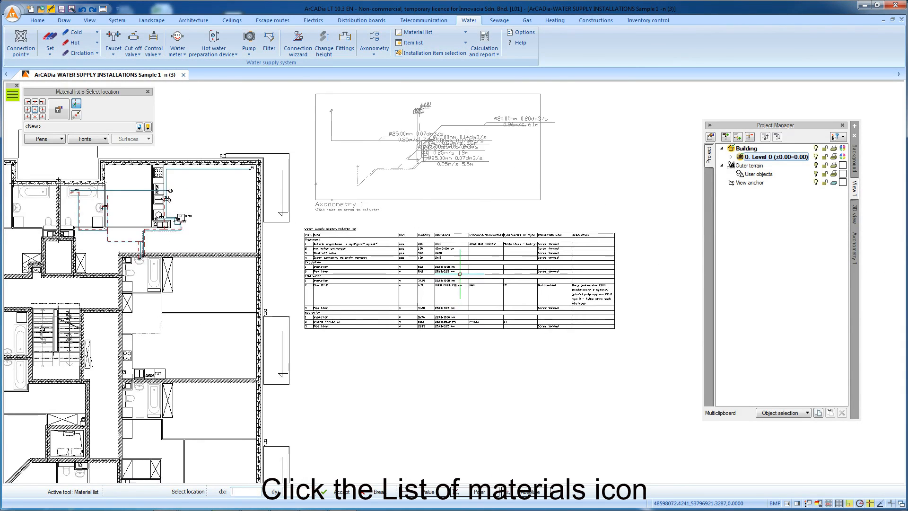
click(465, 276)
scroll(465, 276, up, 5)
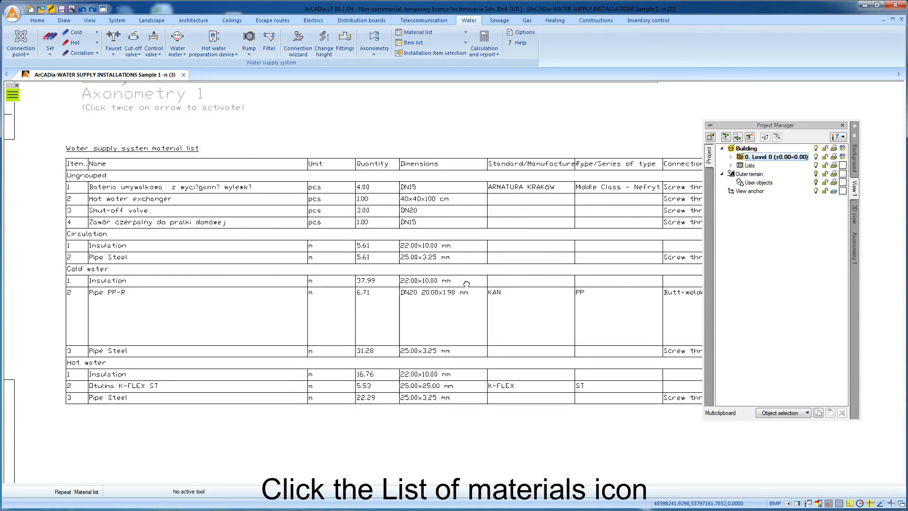
scroll(466, 283, down, 3)
scroll(409, 271, up, 1)
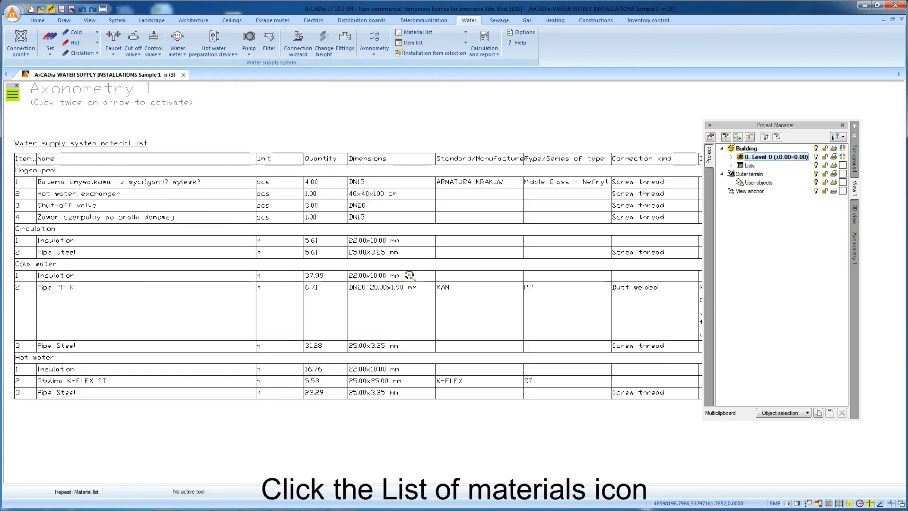
scroll(411, 269, down, 1)
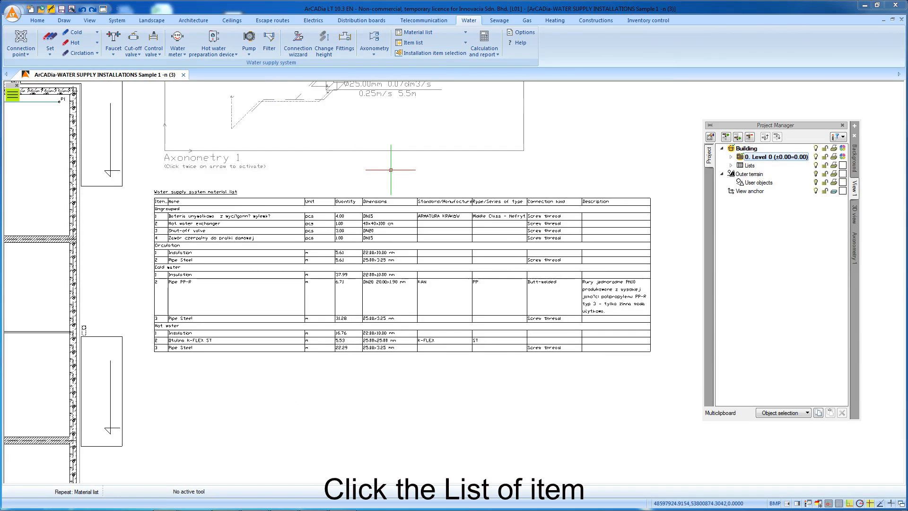
Insert the water supply system item list below the material list
click(465, 43)
click(456, 60)
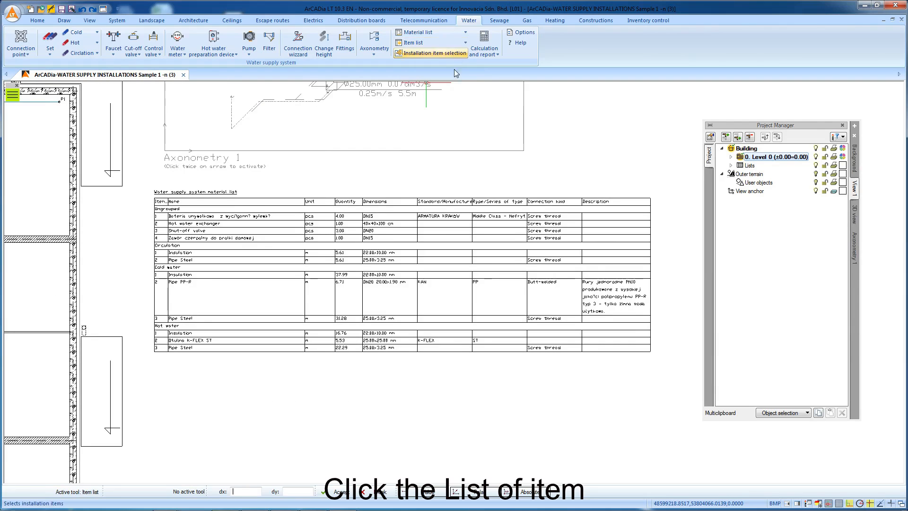
middle_drag(411, 311, 568, 186)
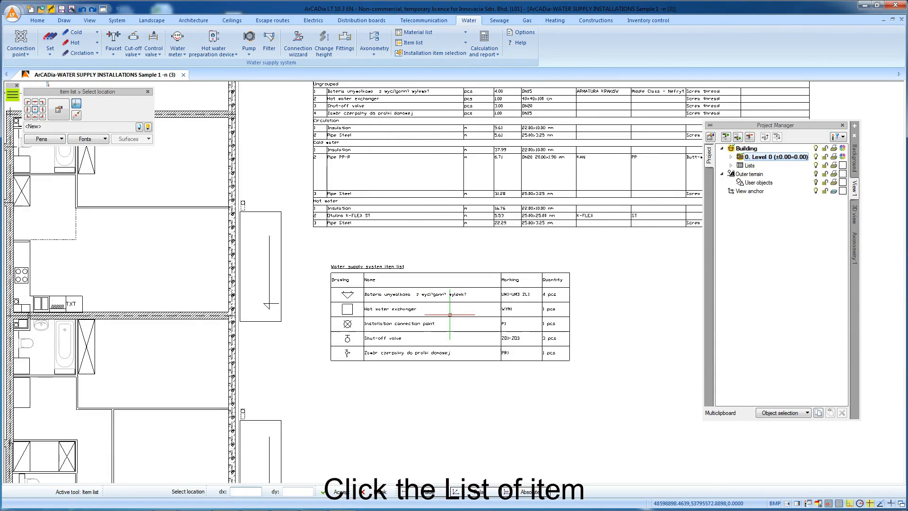
click(435, 305)
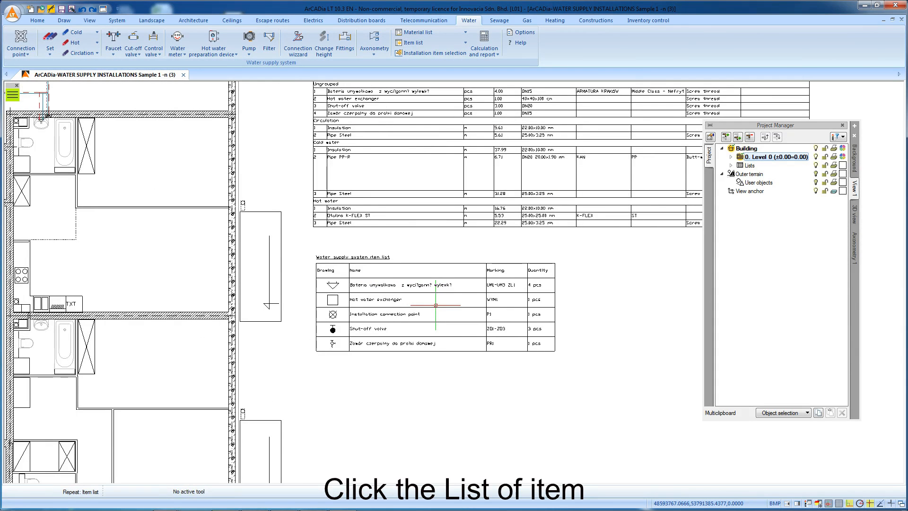
scroll(470, 313, up, 2)
scroll(466, 307, down, 2)
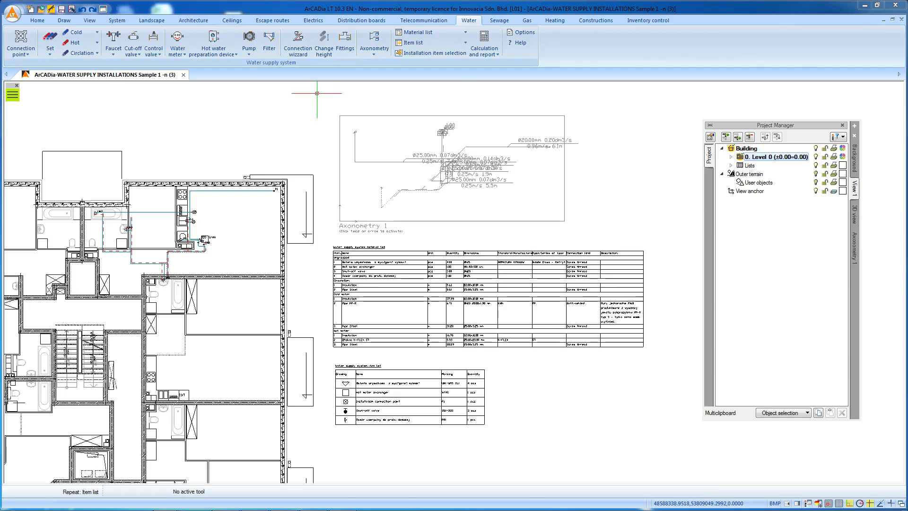
Select the material list, export it to RTF and look through the resulting document
drag(656, 355, 325, 246)
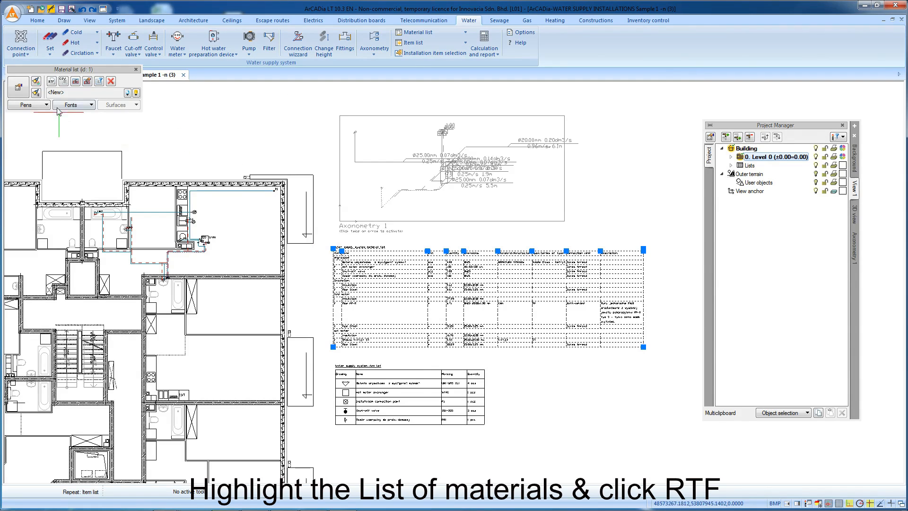
click(51, 81)
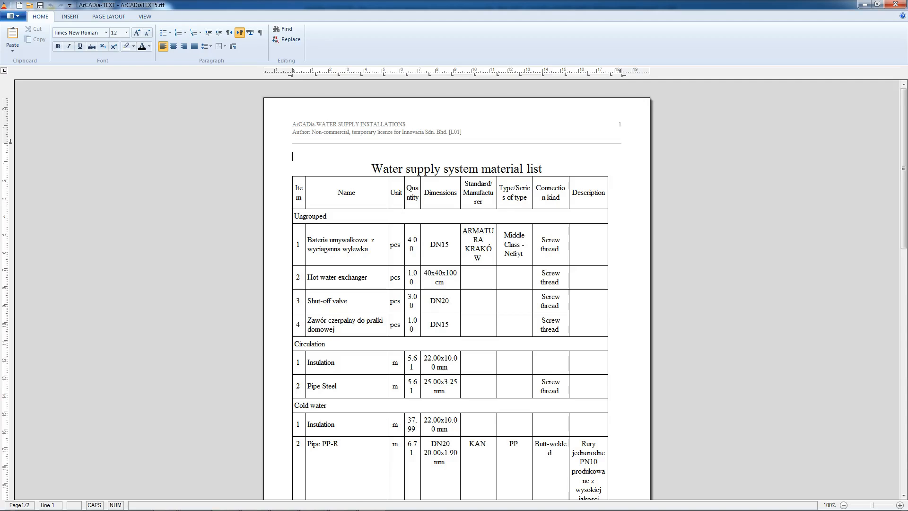
scroll(481, 333, down, 15)
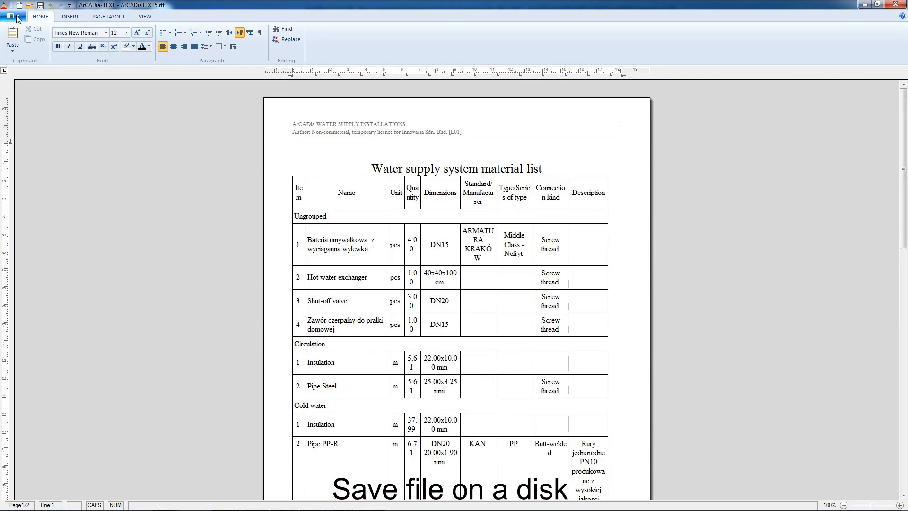
Save the exported document as an RTF file named WATER SUPPLY INSTALLATIONS 2018 in the TIFINBIM WATER 2018 folder
click(18, 18)
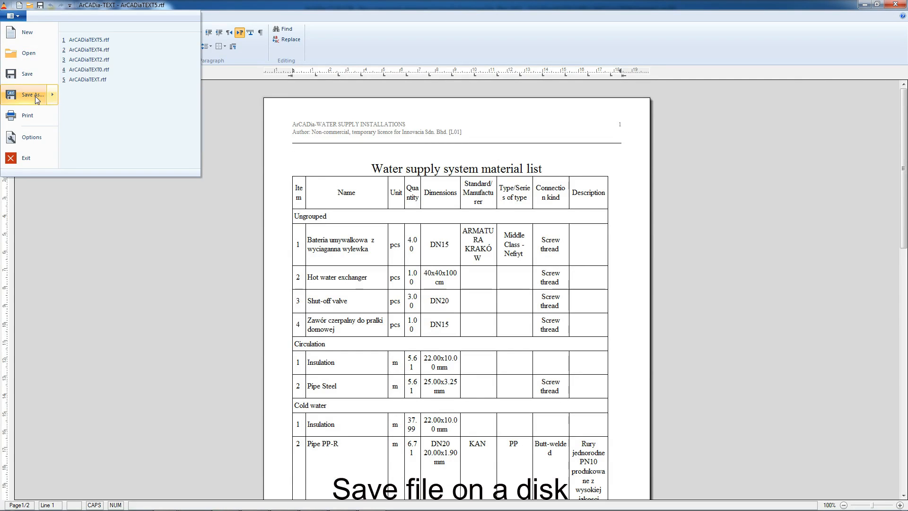
click(368, 199)
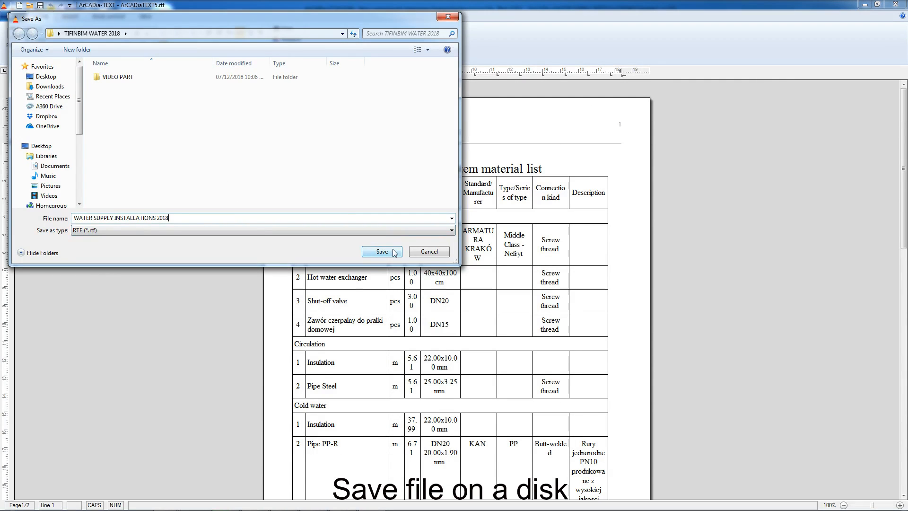
click(382, 251)
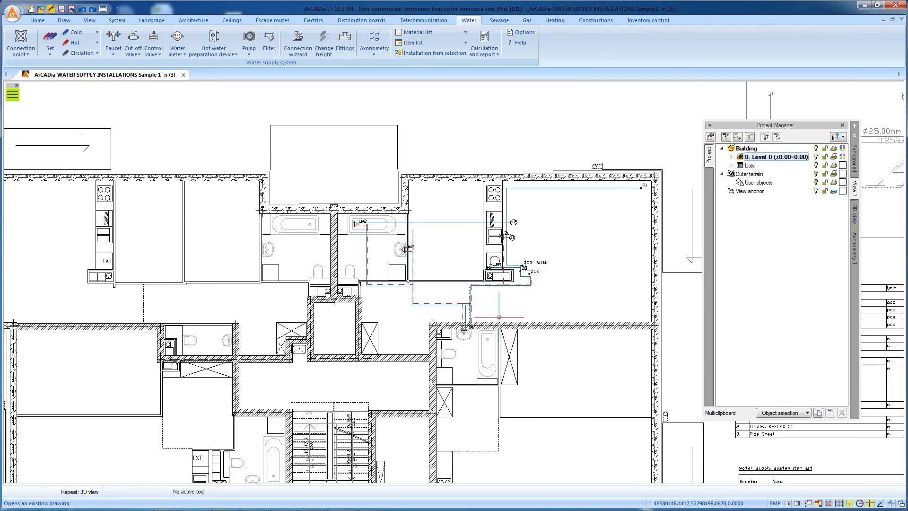
middle_drag(498, 317, 431, 316)
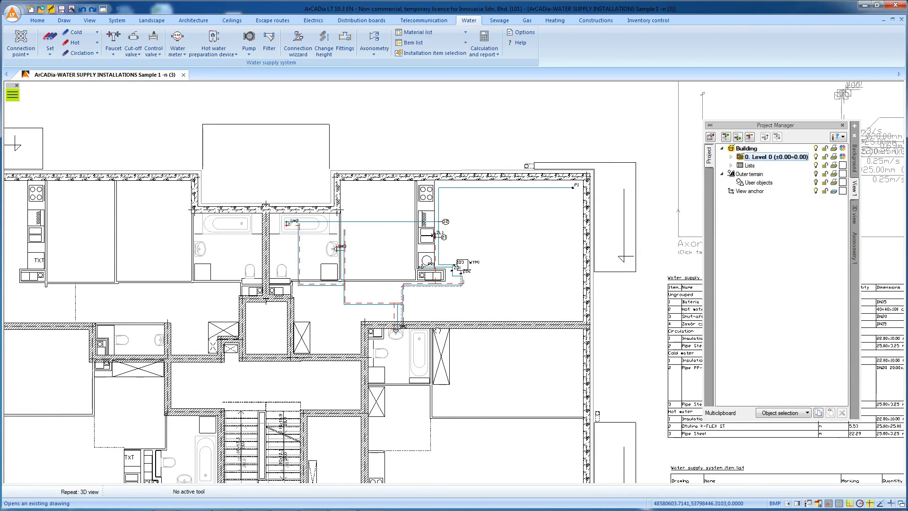
scroll(490, 297, up, 1)
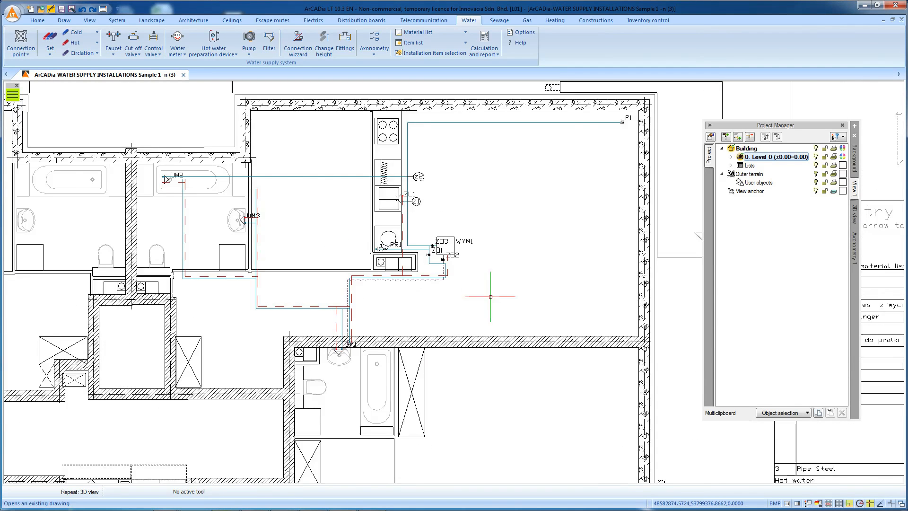